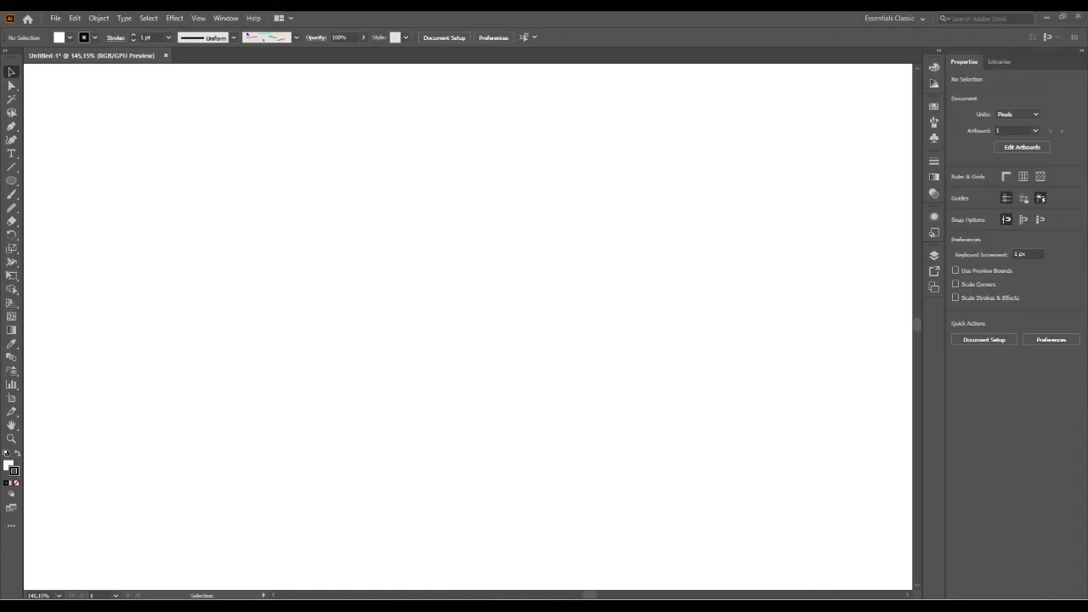
Step: Draw a flat ellipse about 188 × 68 px mid-artboard for the cup rim
{"action": "key", "text": "l"}
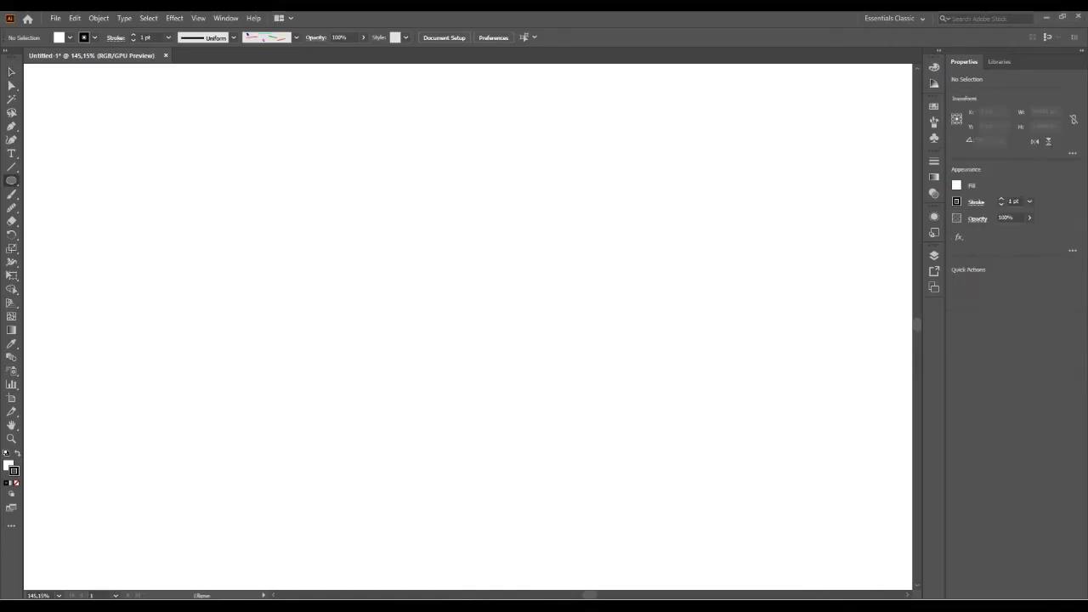
{"action": "left_click_drag", "start_coordinate": [379, 233], "coordinate": [553, 298]}
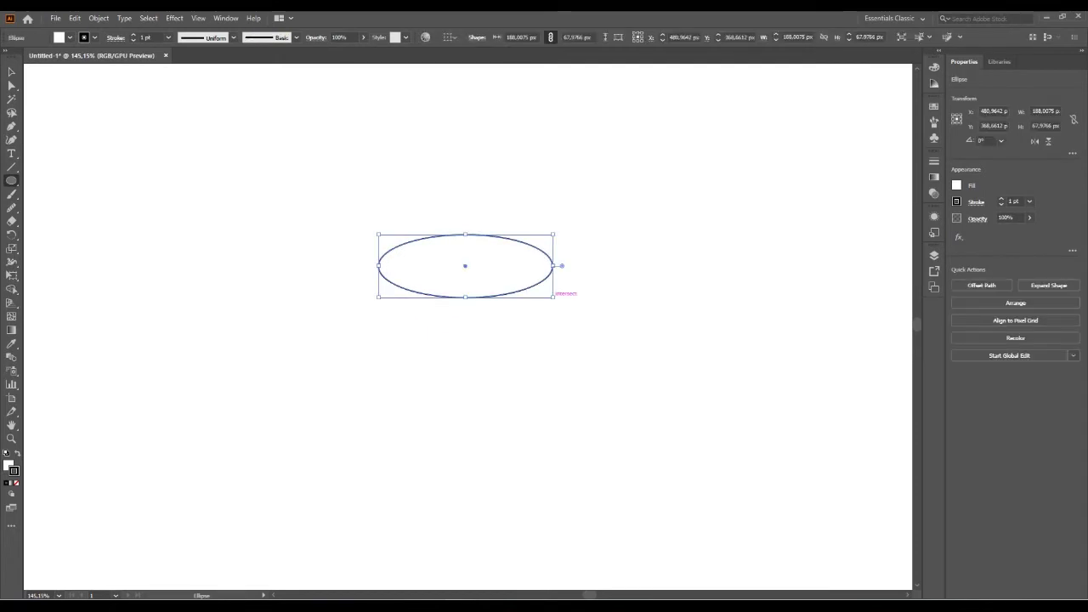
{"action": "key", "text": "v"}
{"action": "key", "text": "ctrl+shift+a"}
{"action": "left_click", "coordinate": [12, 126]}
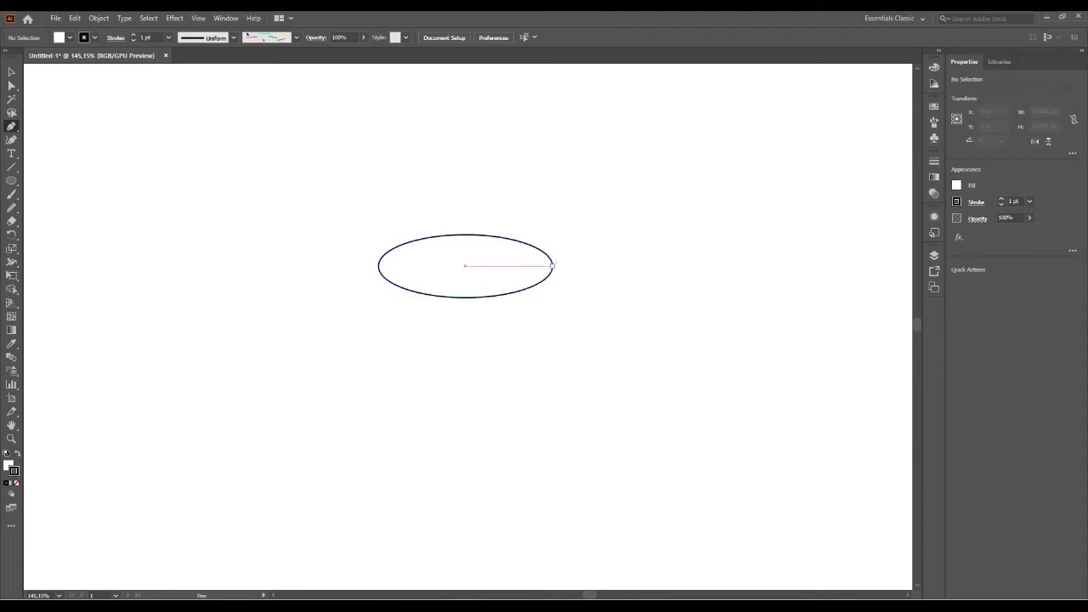
Step: Pen-draw a no-fill curve about 58 × 109 px down from the ellipse's right end
{"action": "left_click_drag", "start_coordinate": [553, 266], "coordinate": [499, 369]}
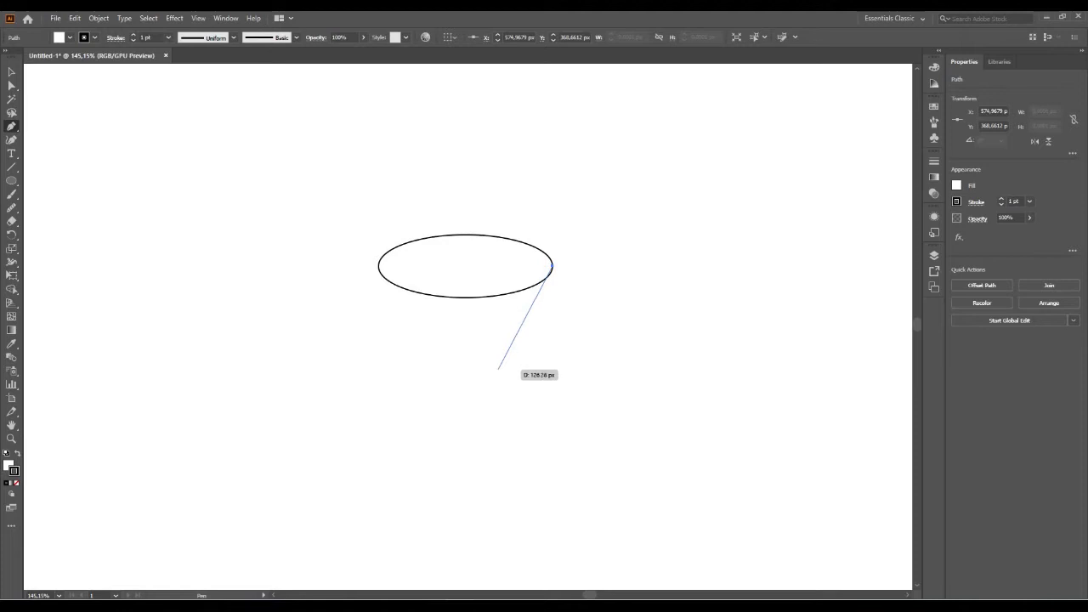
{"action": "left_click_drag", "start_coordinate": [500, 368], "coordinate": [445, 402]}
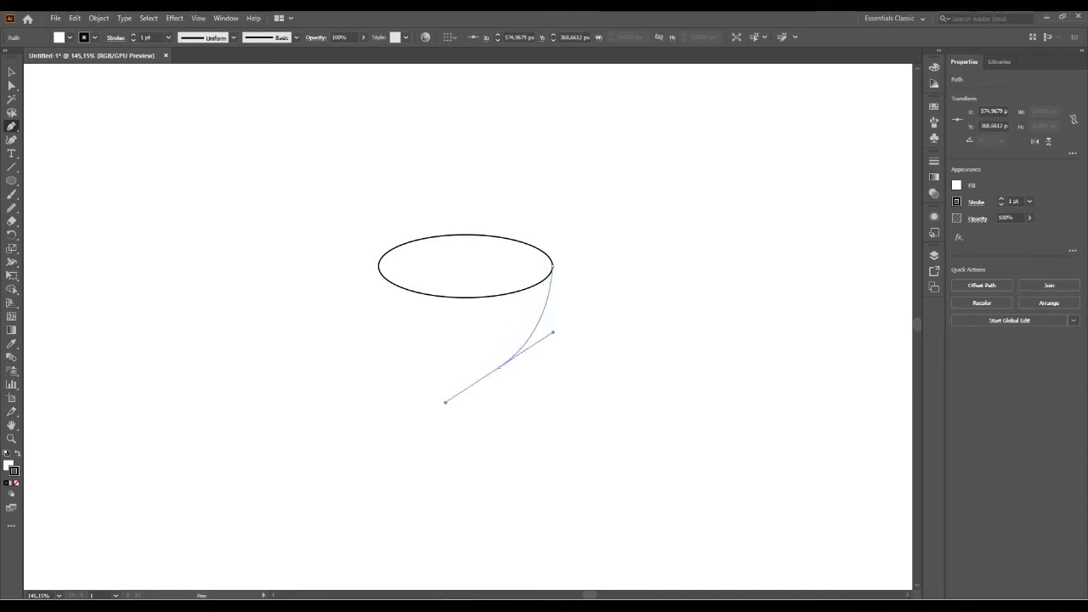
{"action": "left_click_drag", "start_coordinate": [500, 366], "coordinate": [484, 366]}
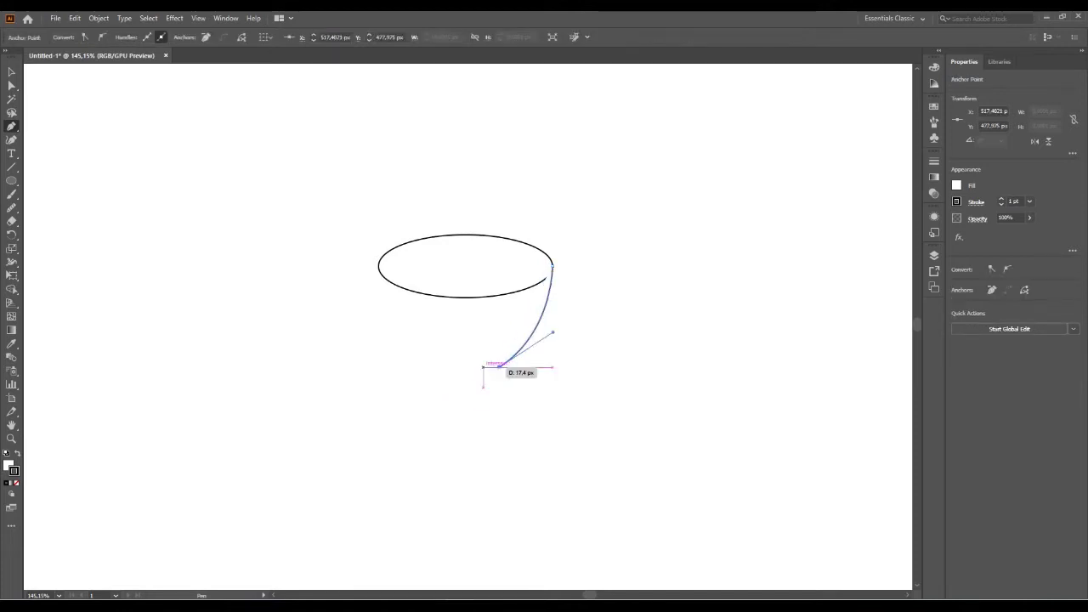
{"action": "key", "text": "F6"}
{"action": "key", "text": "slash"}
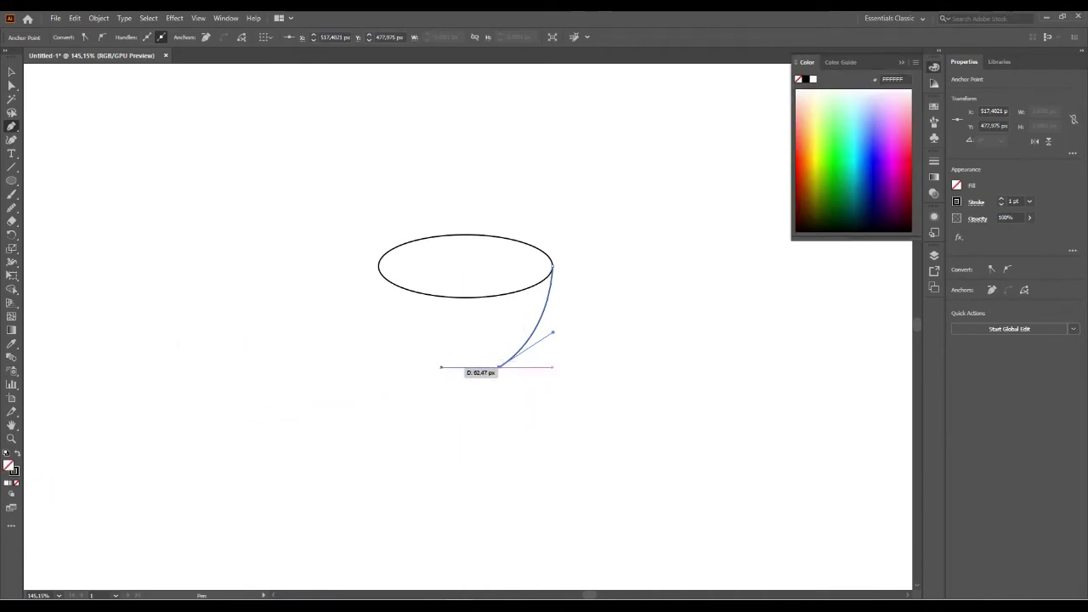
{"action": "mouse_move", "coordinate": [498, 367]}
{"action": "left_mouse_down"}
{"action": "mouse_move", "coordinate": [420, 370]}
{"action": "mouse_move", "coordinate": [469, 390]}
{"action": "mouse_move", "coordinate": [477, 380]}
{"action": "left_mouse_up"}
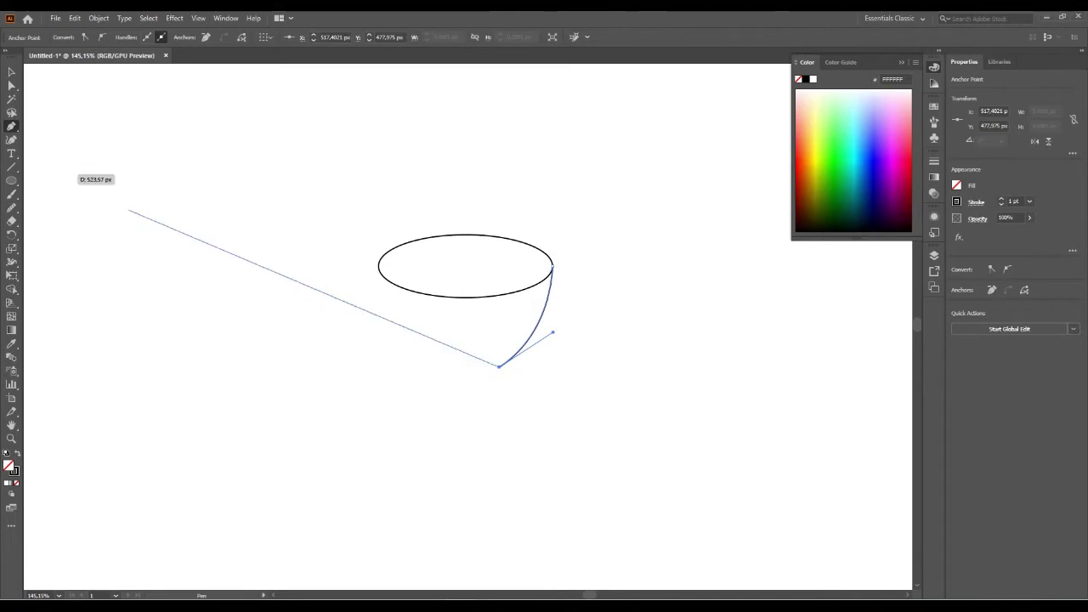
{"action": "left_click", "coordinate": [11, 72]}
{"action": "key", "text": "ctrl+shift+a"}
Step: Reflect a vertical copy of the side curve and move it under the ellipse's left end
{"action": "left_click", "coordinate": [534, 335]}
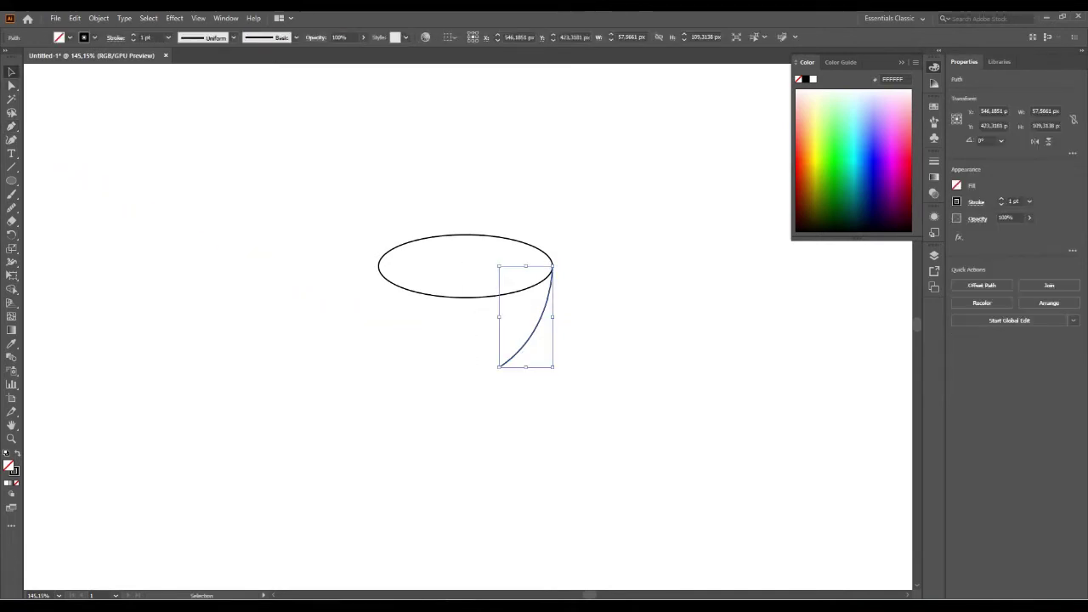
{"action": "right_click", "coordinate": [537, 338]}
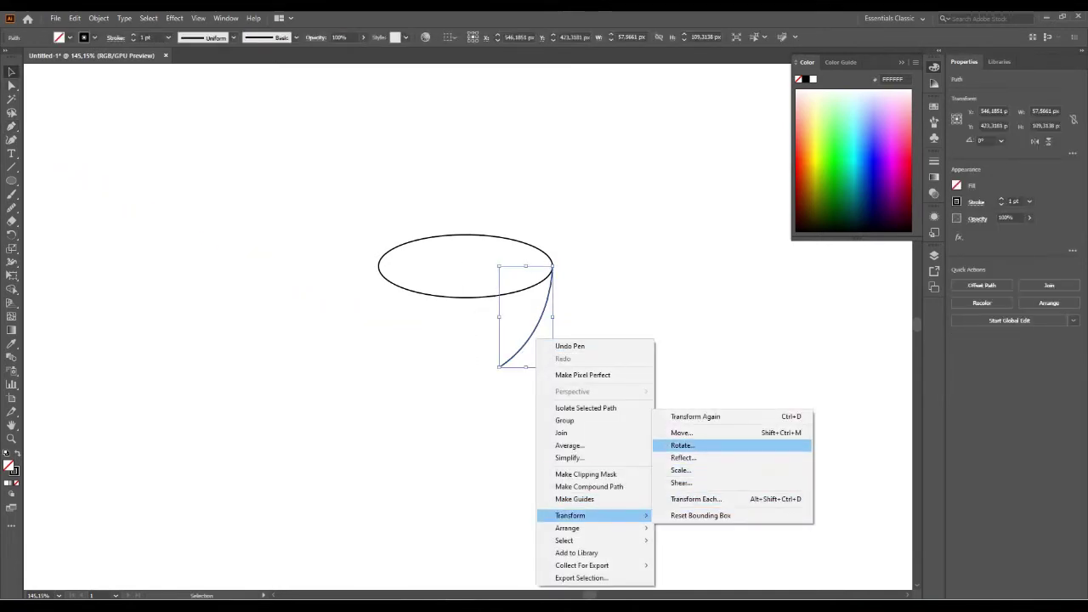
{"action": "left_click", "coordinate": [683, 457]}
{"action": "left_click", "coordinate": [464, 358]}
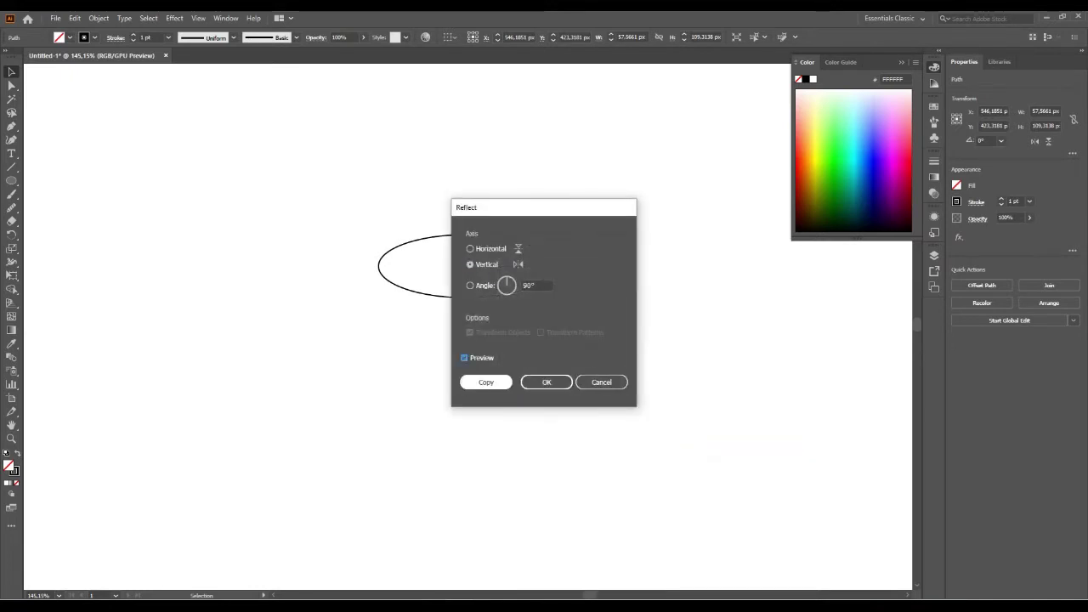
{"action": "left_click", "coordinate": [486, 382]}
{"action": "key", "text": "ctrl+shift+a"}
{"action": "left_click_drag", "start_coordinate": [506, 316], "coordinate": [378, 317]}
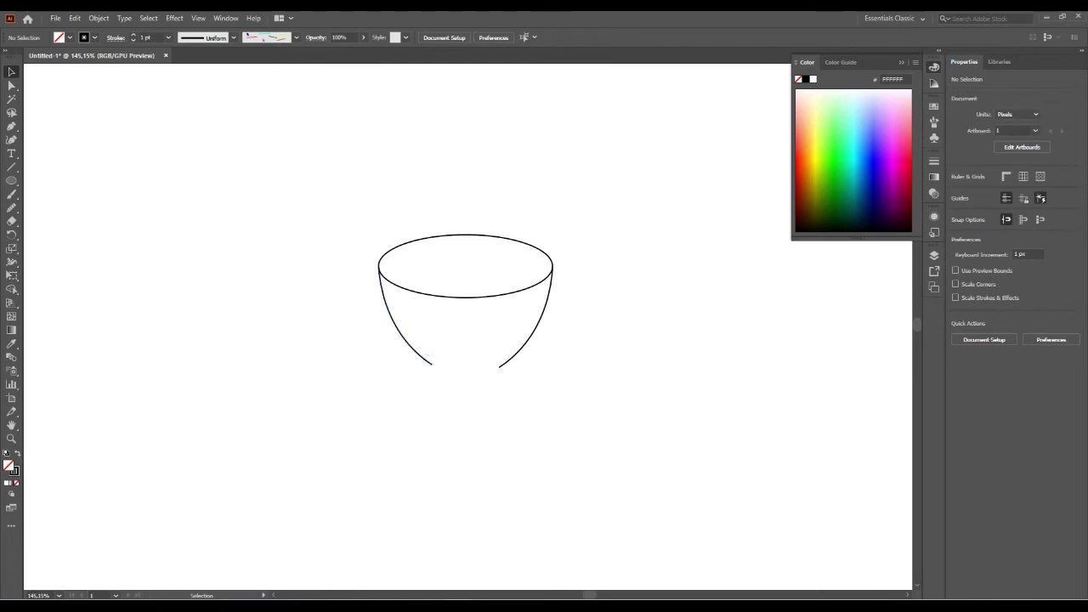
Step: Connect the two side curves' bottom ends with a straight line
{"action": "key", "text": "p"}
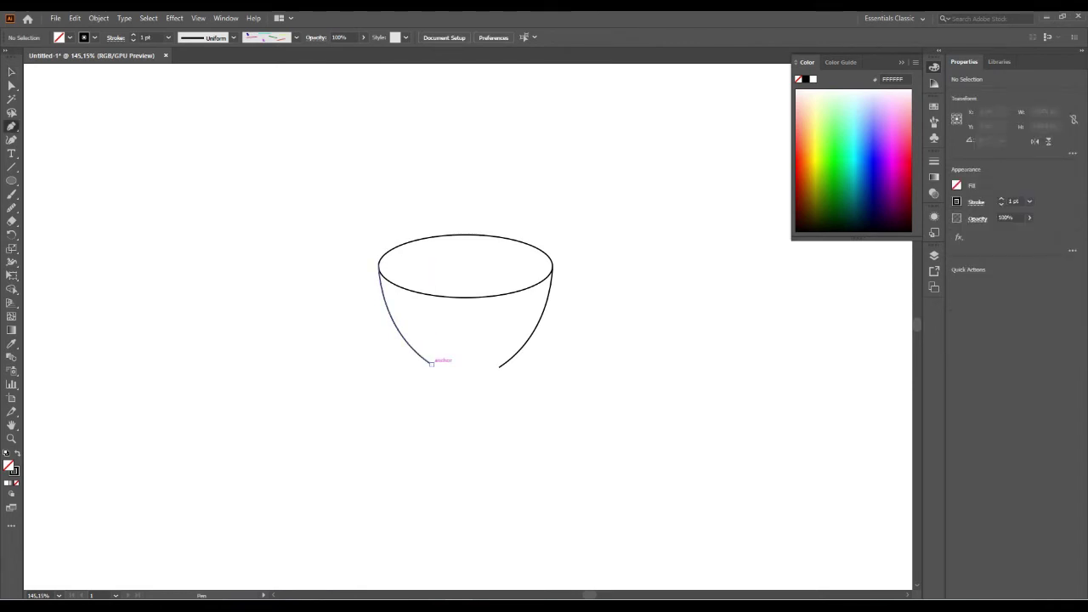
{"action": "left_click", "coordinate": [432, 362]}
{"action": "key", "text": "ctrl+plus"}
{"action": "left_click", "coordinate": [541, 436]}
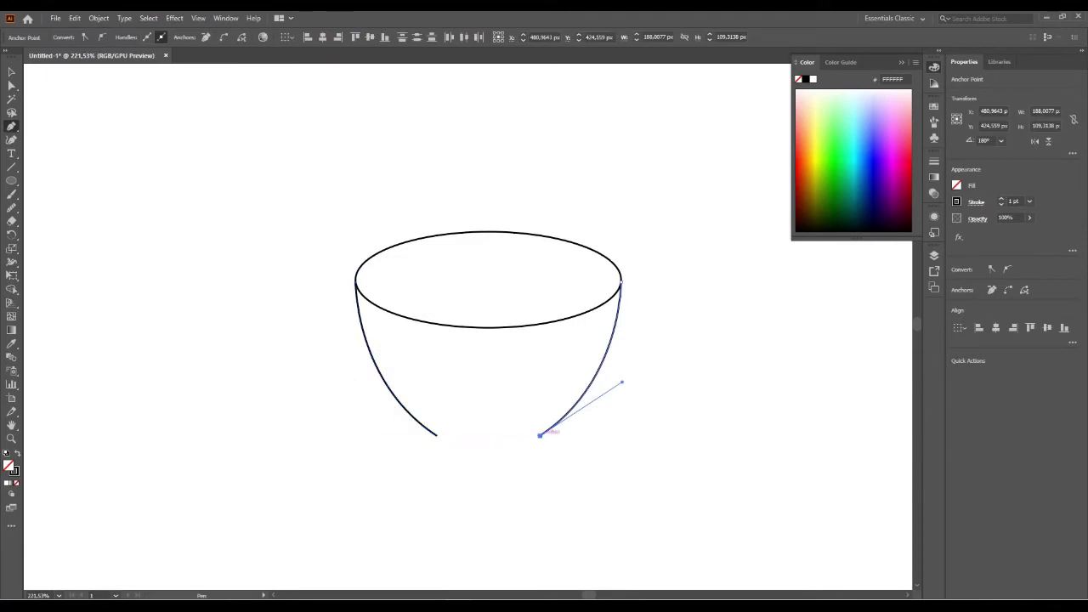
{"action": "key", "text": "v"}
{"action": "key", "text": "ctrl+shift+a"}
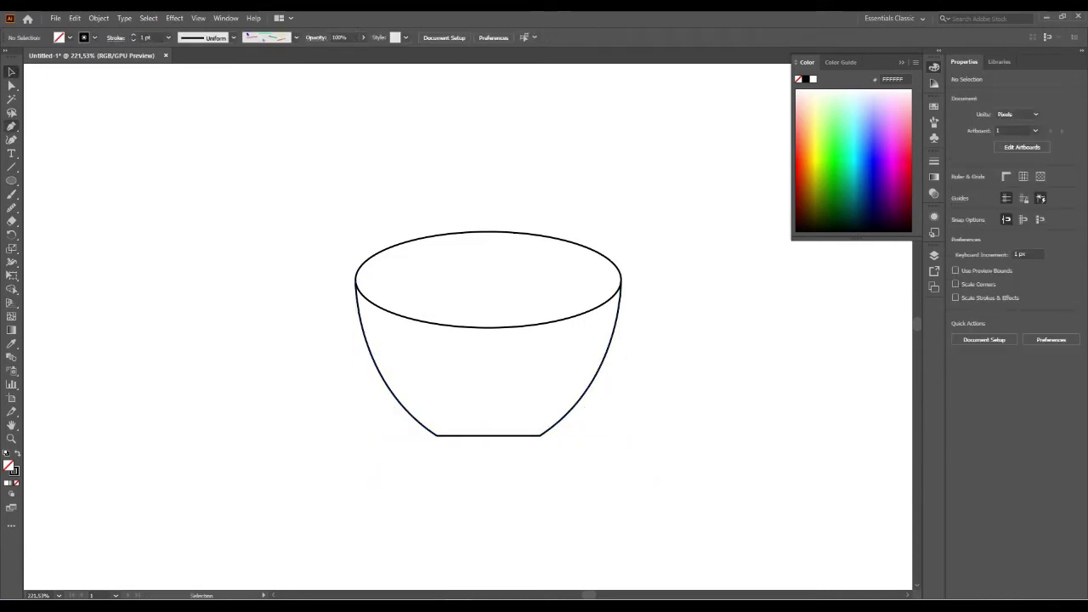
Step: Draw a thin trapezoid foot strip beneath the cup's base
{"action": "key", "text": "p"}
{"action": "left_click_drag", "start_coordinate": [436, 435], "coordinate": [546, 441]}
{"action": "left_click", "coordinate": [543, 441]}
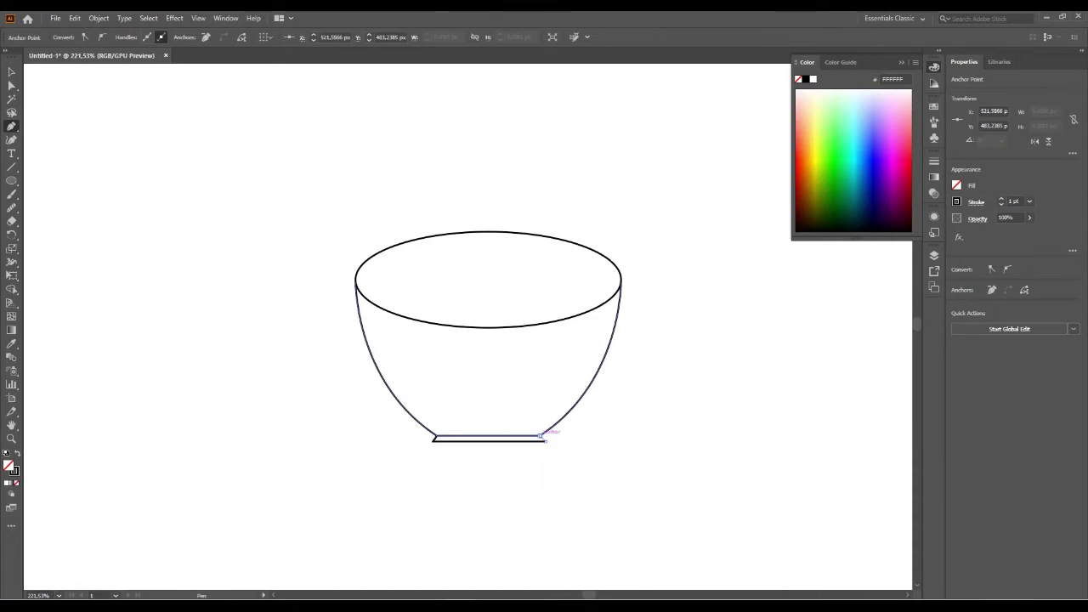
{"action": "left_click", "coordinate": [87, 168], "text": "ctrl"}
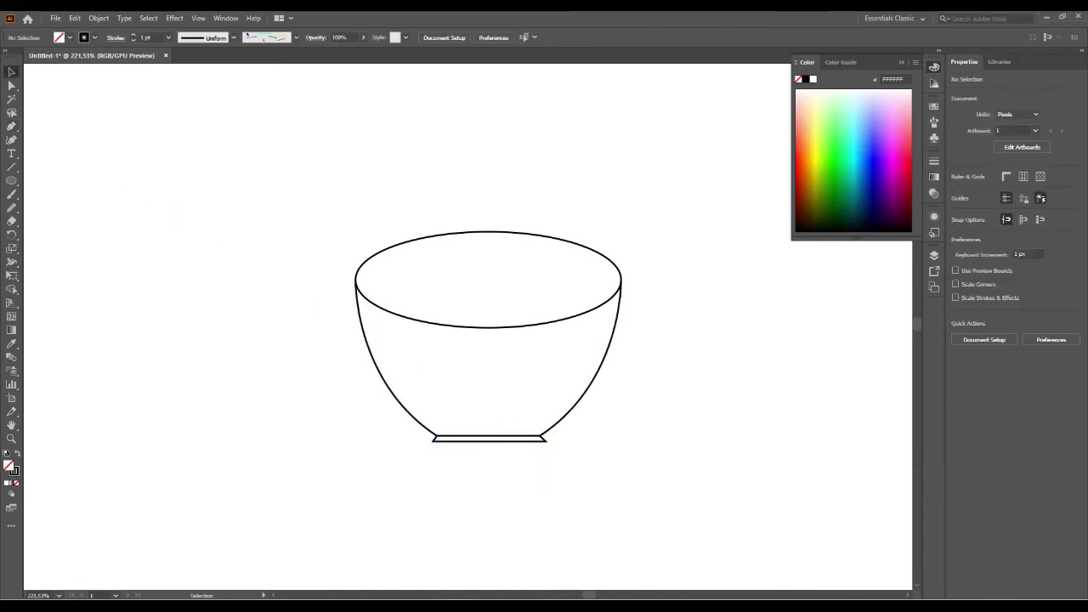
{"action": "left_click_drag", "start_coordinate": [469, 336], "coordinate": [432, 336]}
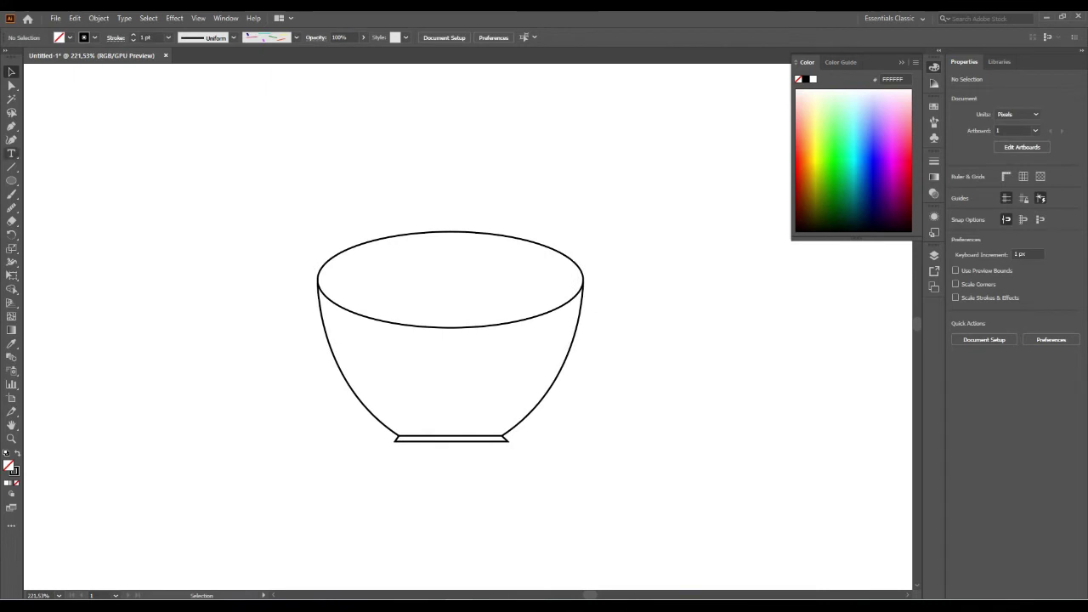
Step: Pen-draw a curled handle path looping out from the cup's right side, with an inner curl
{"action": "key", "text": "p"}
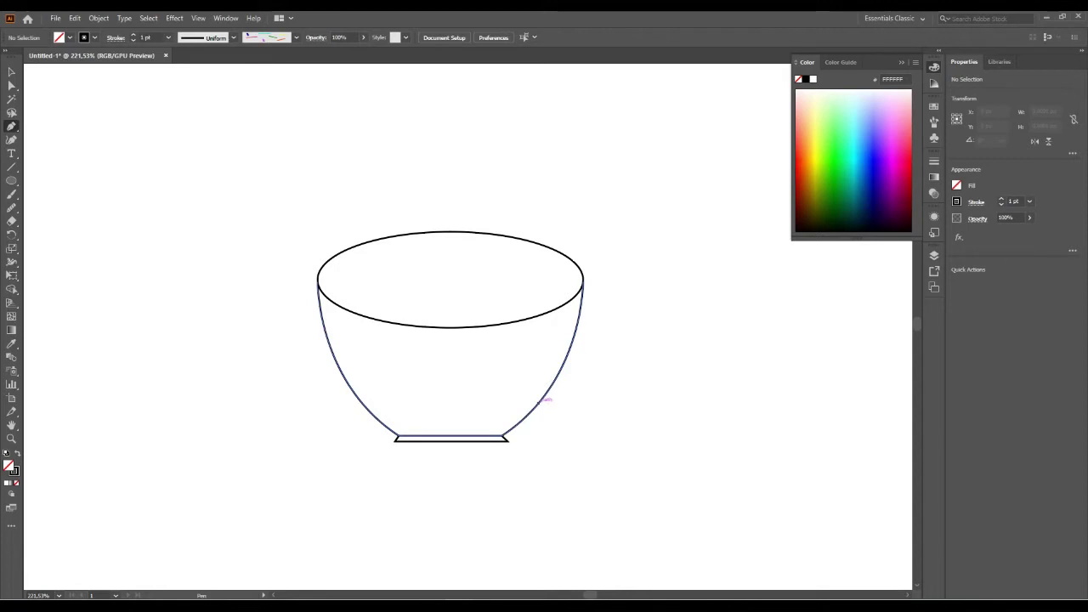
{"action": "left_click", "coordinate": [536, 404]}
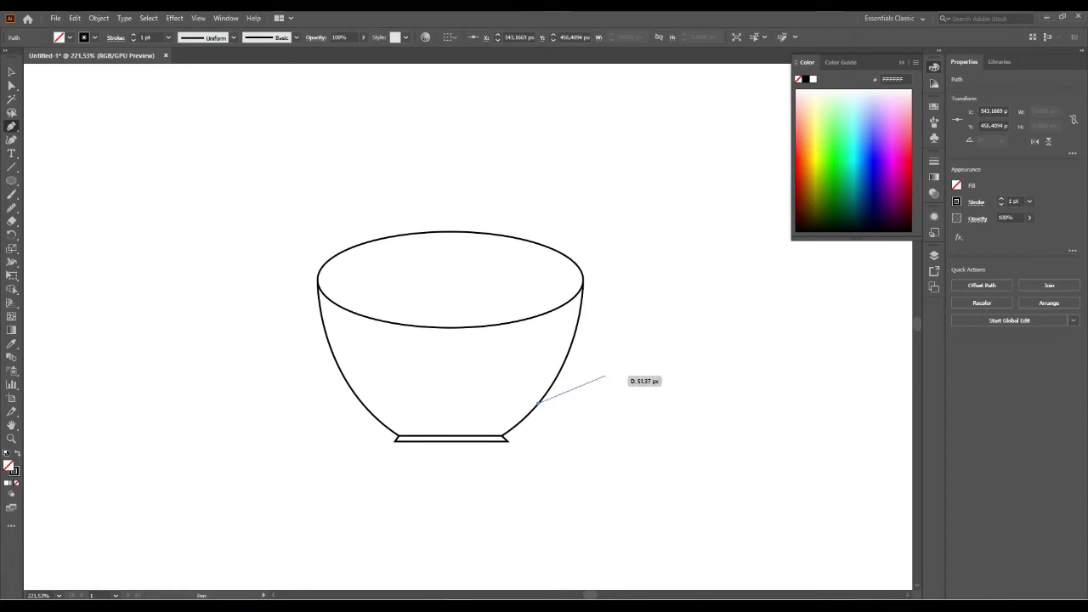
{"action": "left_click_drag", "start_coordinate": [606, 376], "coordinate": [608, 327]}
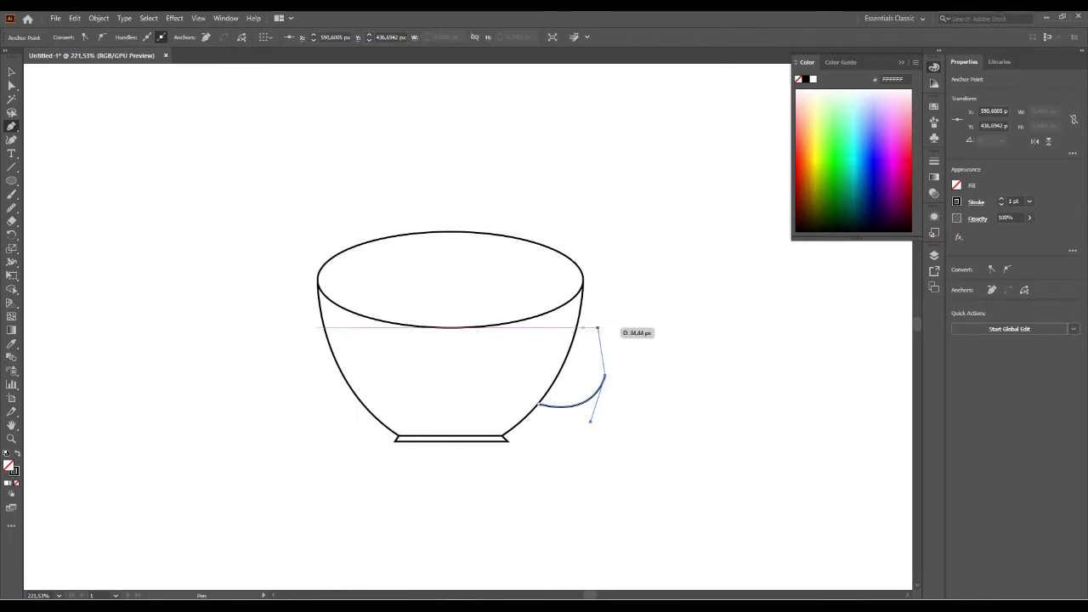
{"action": "left_click_drag", "start_coordinate": [580, 331], "coordinate": [544, 351]}
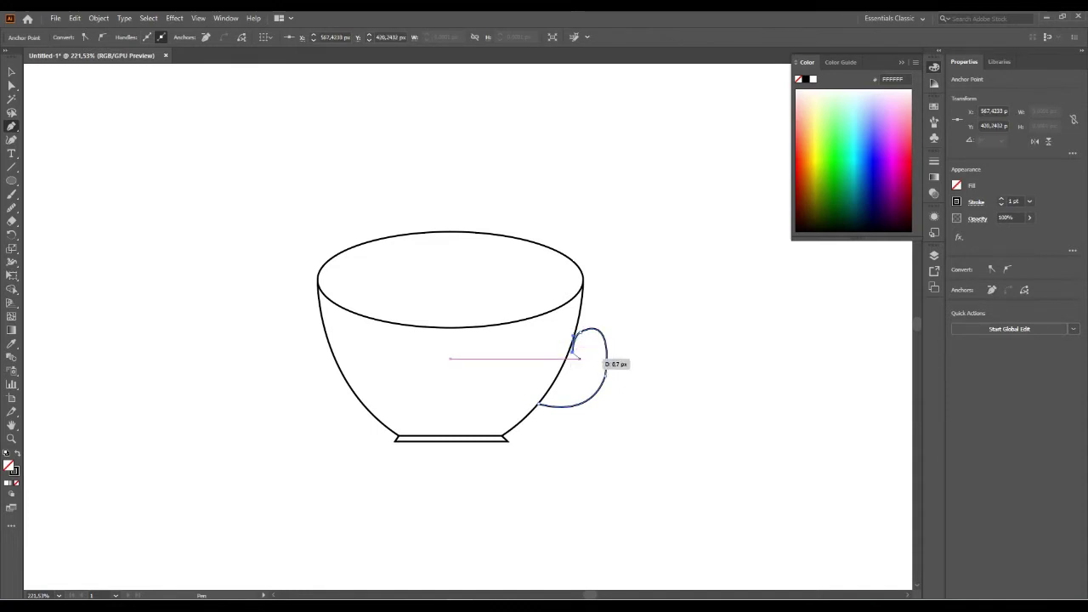
{"action": "left_click", "coordinate": [578, 358]}
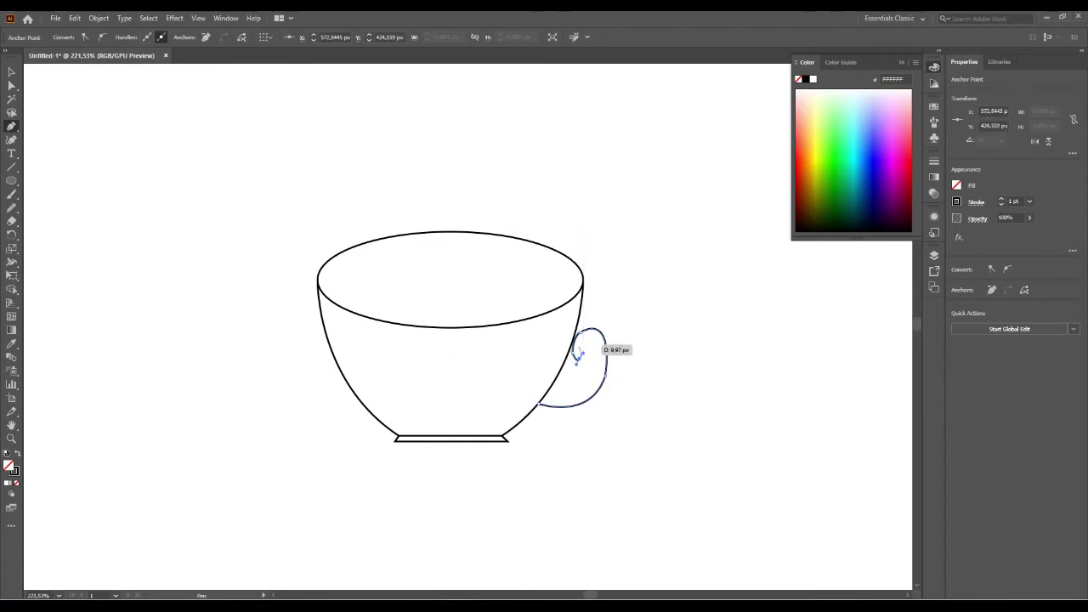
{"action": "mouse_move", "coordinate": [577, 357]}
{"action": "left_mouse_down"}
{"action": "mouse_move", "coordinate": [587, 328]}
{"action": "mouse_move", "coordinate": [552, 396]}
{"action": "mouse_move", "coordinate": [482, 399]}
{"action": "left_mouse_up"}
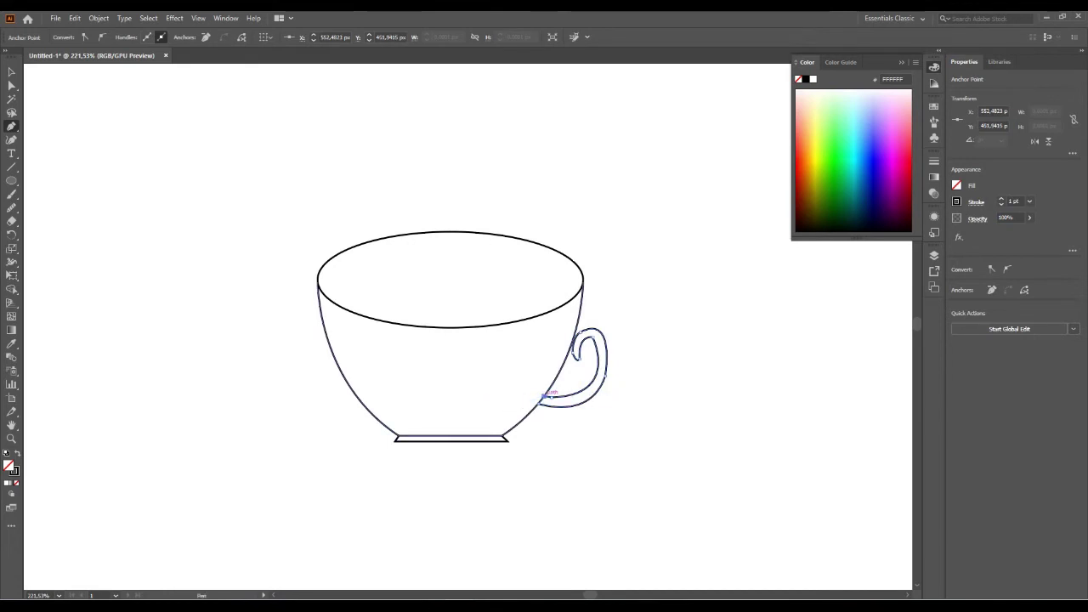
{"action": "key", "text": "v"}
{"action": "key", "text": "ctrl+shift+a"}
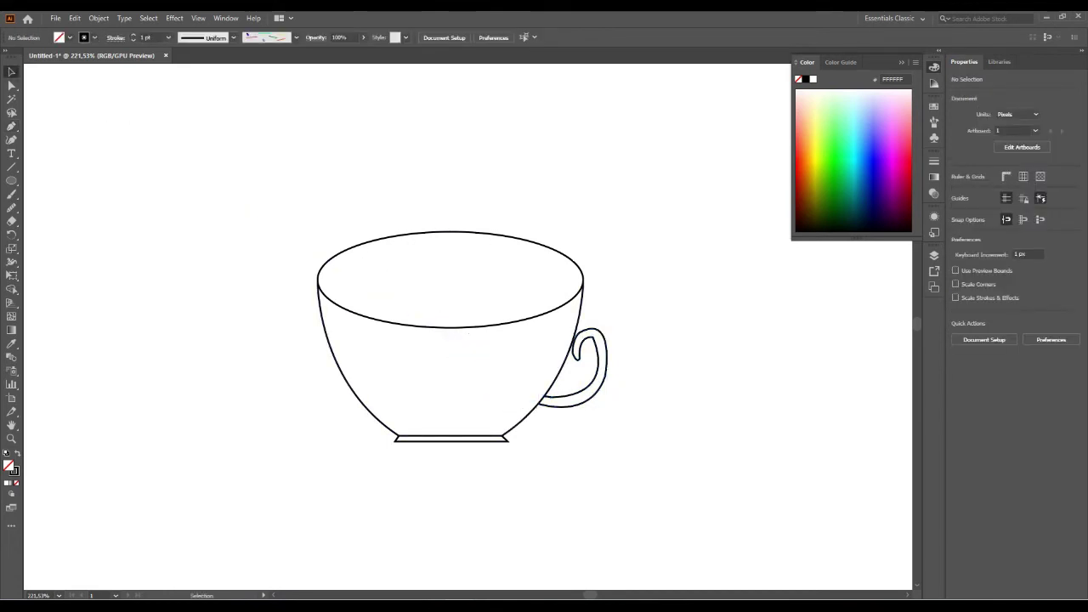
Step: Enlarge the handle from its bottom-right corner to about 52.7 × 50.6 px
{"action": "left_click_drag", "start_coordinate": [649, 397], "coordinate": [649, 397]}
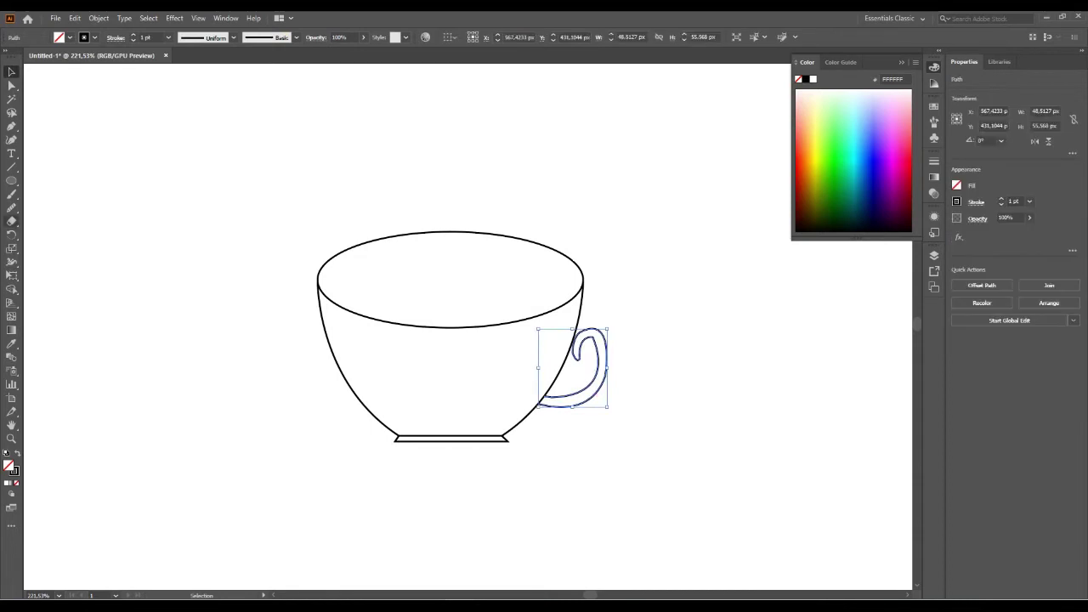
{"action": "key", "text": "n"}
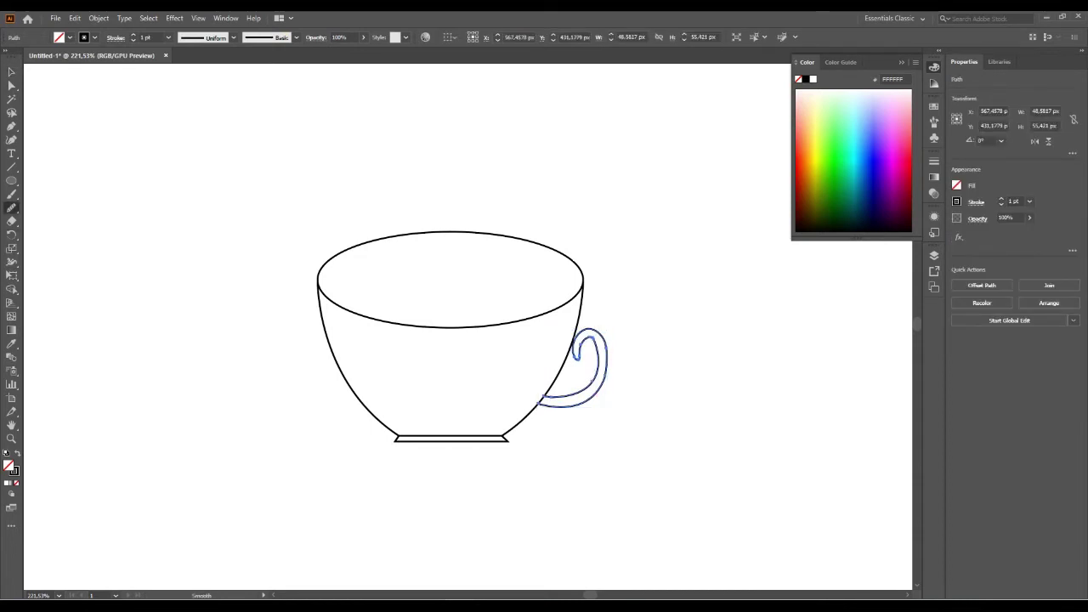
{"action": "key", "text": "v"}
{"action": "key", "text": "ctrl+shift+a"}
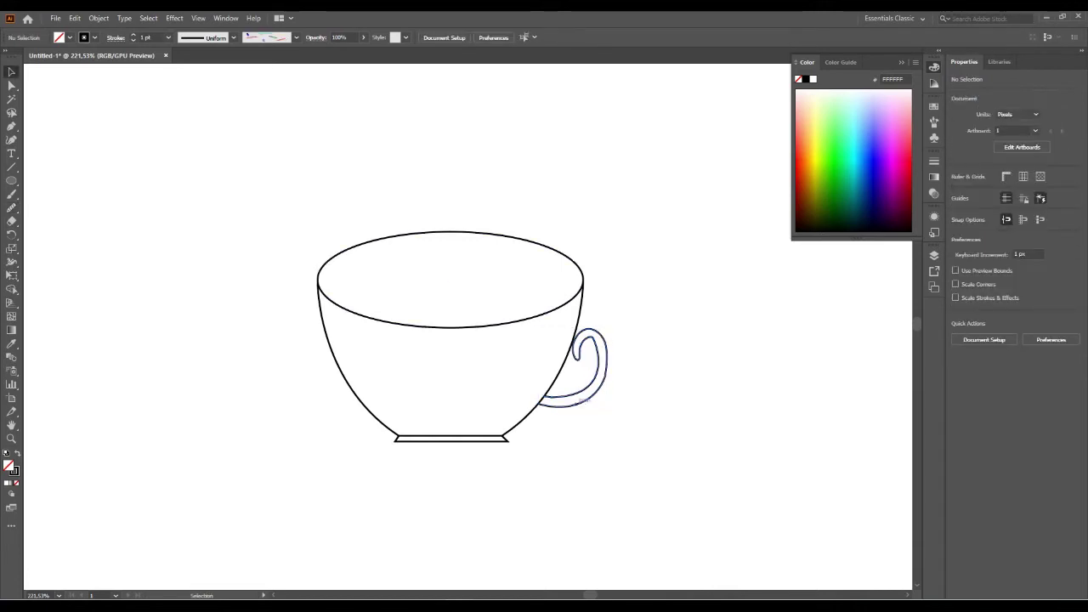
{"action": "left_click", "coordinate": [580, 401]}
{"action": "key", "text": "ctrl+shift+a"}
{"action": "left_click", "coordinate": [580, 400]}
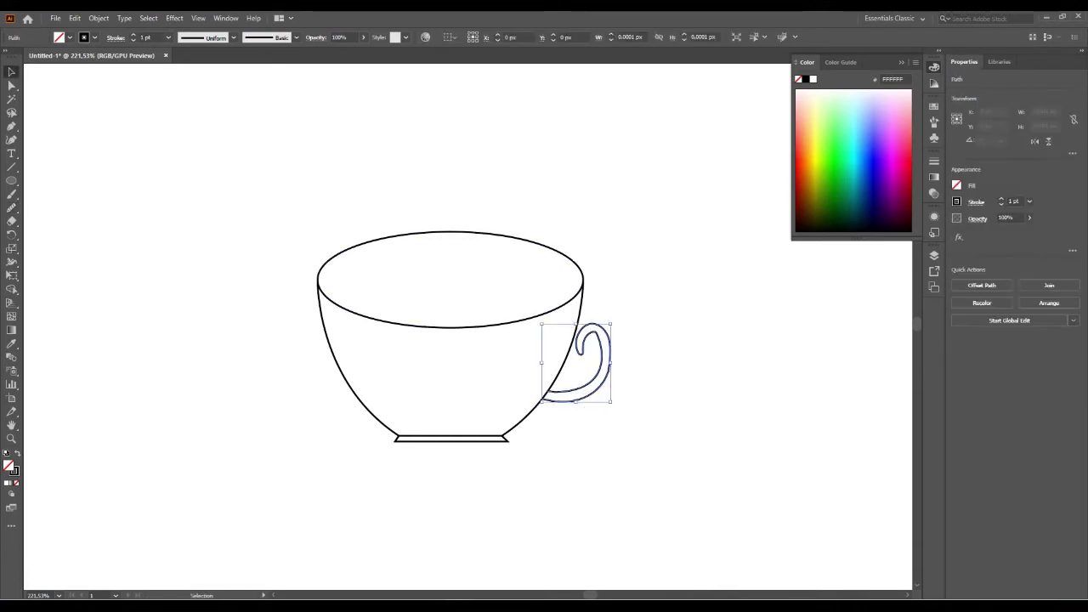
{"action": "left_click_drag", "start_coordinate": [610, 403], "coordinate": [617, 407]}
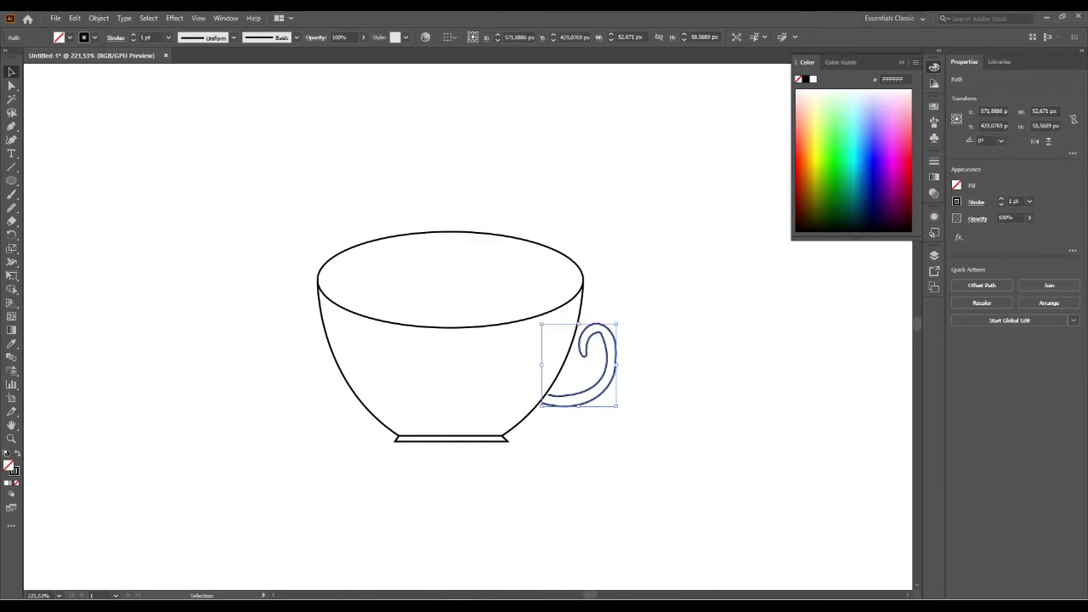
{"action": "key", "text": "ctrl+shift+a"}
Step: Lower the handle about 2.6 px so it meets the cup's right side
{"action": "left_click_drag", "start_coordinate": [585, 394], "coordinate": [585, 399]}
{"action": "key", "text": "ctrl+shift+a"}
{"action": "left_click_drag", "start_coordinate": [575, 360], "coordinate": [576, 362]}
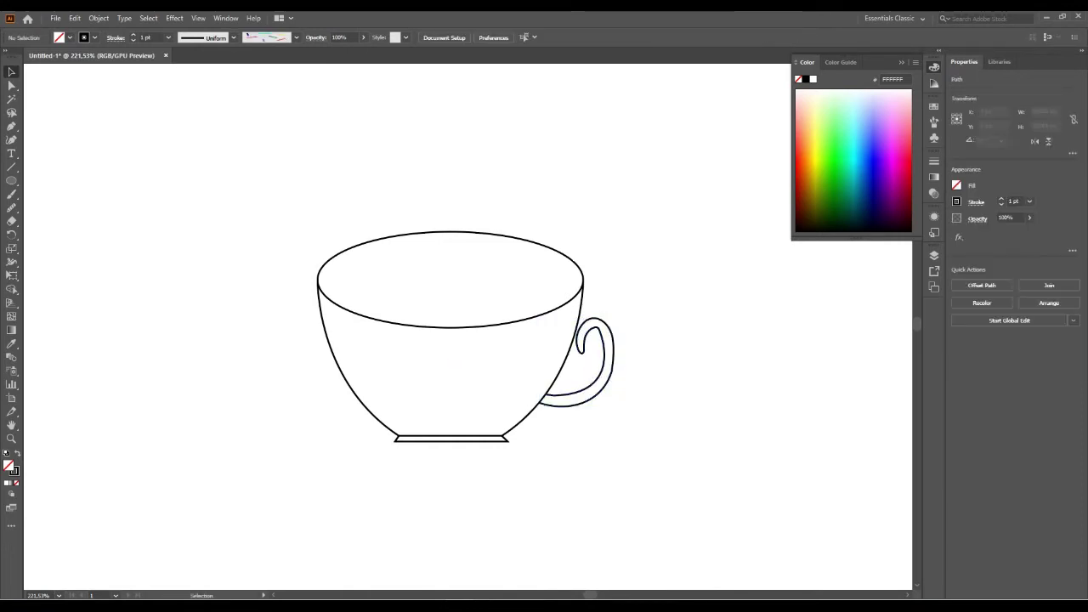
{"action": "key", "text": "ctrl+shift+a"}
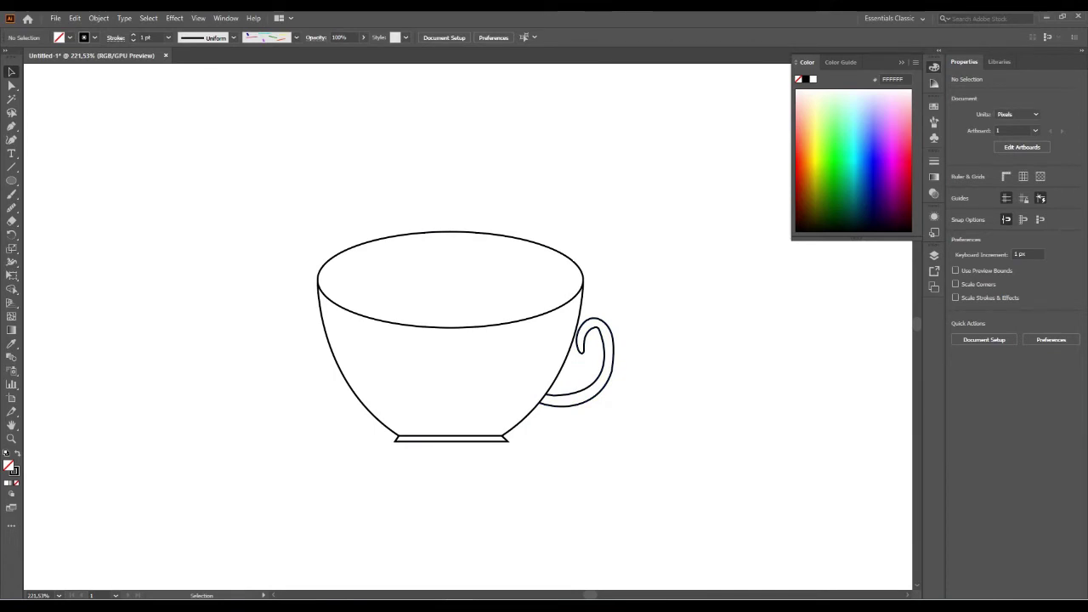
Step: Shrink the cup body by scaling it from its corner
{"action": "left_click", "coordinate": [451, 327]}
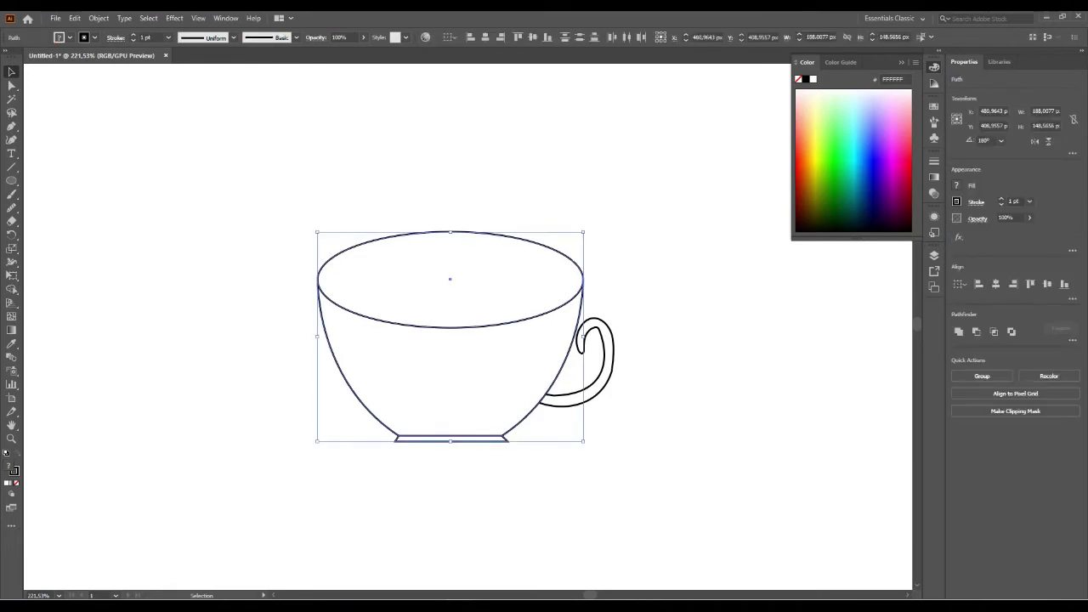
{"action": "left_click_drag", "start_coordinate": [583, 440], "coordinate": [533, 412]}
{"action": "left_click", "coordinate": [536, 451]}
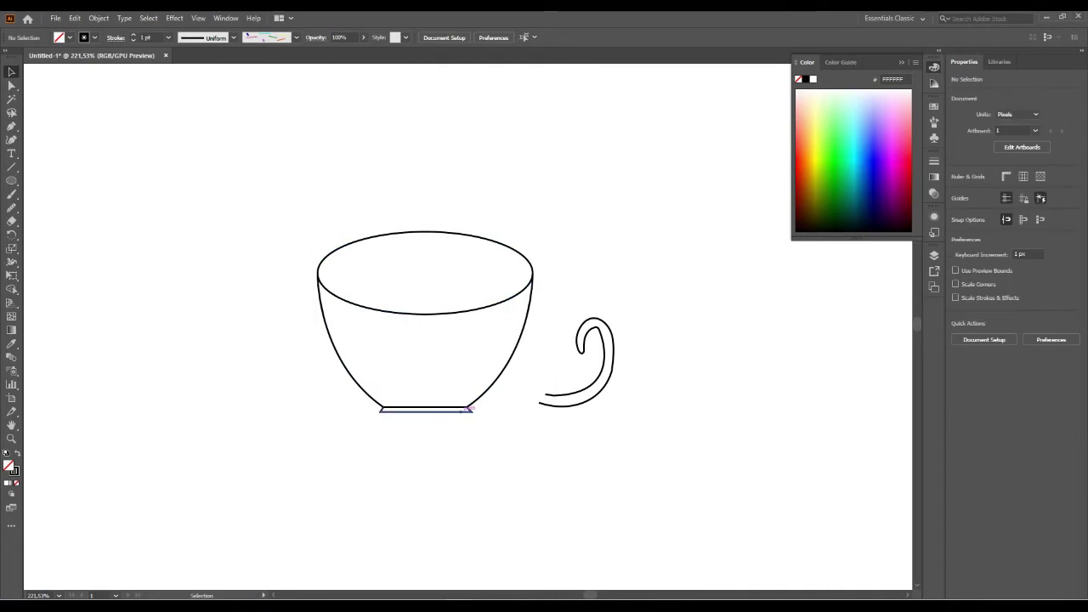
{"action": "left_click_drag", "start_coordinate": [430, 408], "coordinate": [468, 451]}
{"action": "key", "text": "ctrl+z"}
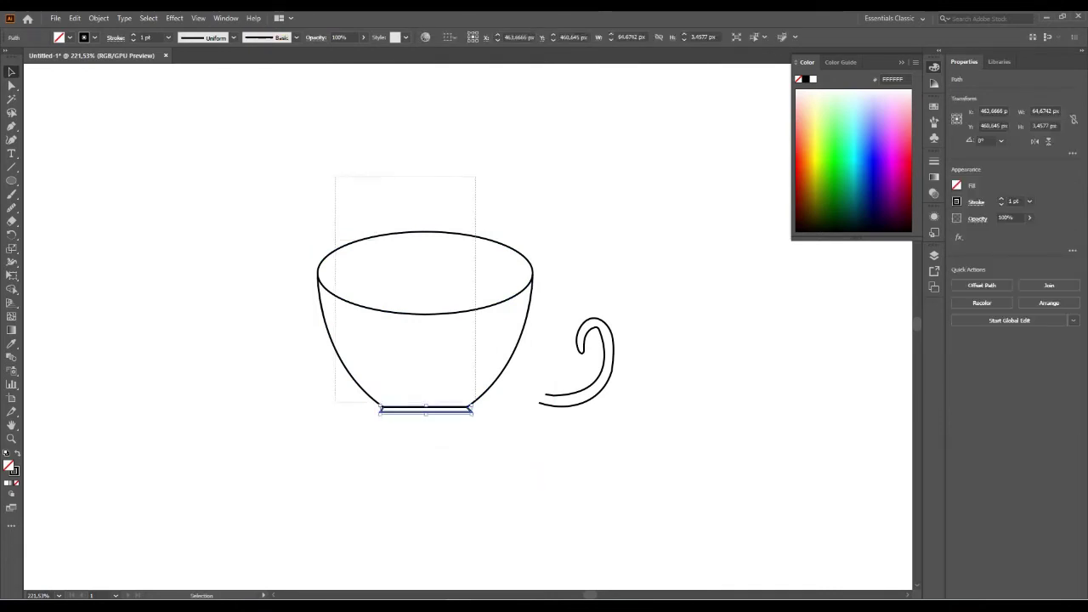
Step: Group the cup body with its base, move it, and butt the handle against it
{"action": "left_click_drag", "start_coordinate": [335, 461], "coordinate": [476, 177]}
{"action": "right_click", "coordinate": [477, 162]}
{"action": "left_click", "coordinate": [503, 226]}
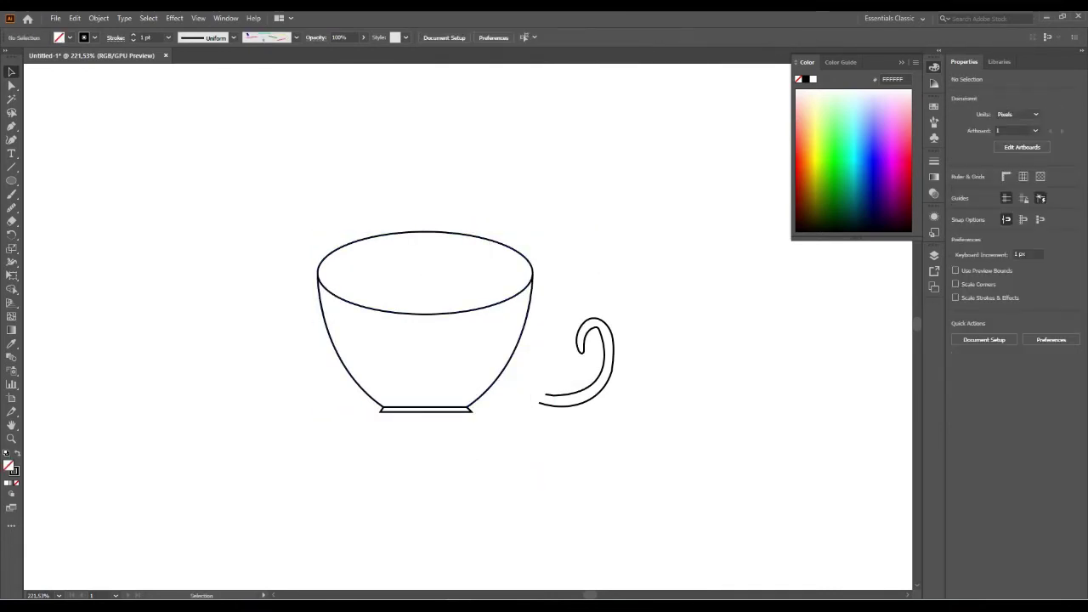
{"action": "left_click_drag", "start_coordinate": [485, 403], "coordinate": [499, 439]}
{"action": "left_click", "coordinate": [646, 374]}
{"action": "left_click_drag", "start_coordinate": [595, 403], "coordinate": [567, 414]}
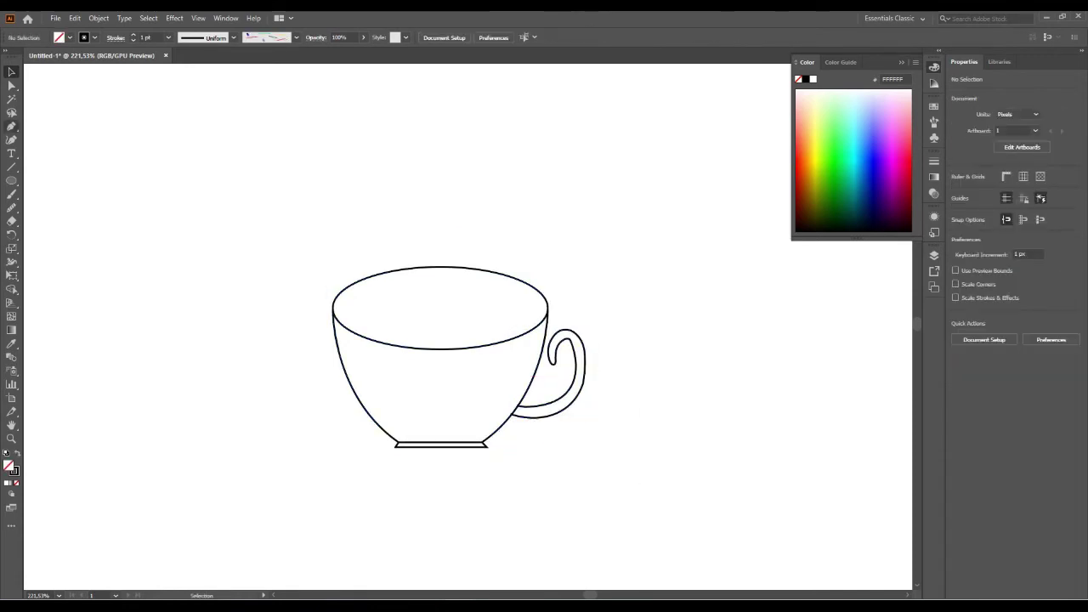
Step: Pen-draw a spiral of nested curving loops inside the rim, then select the swirl path
{"action": "key", "text": "p"}
{"action": "left_click", "coordinate": [346, 308]}
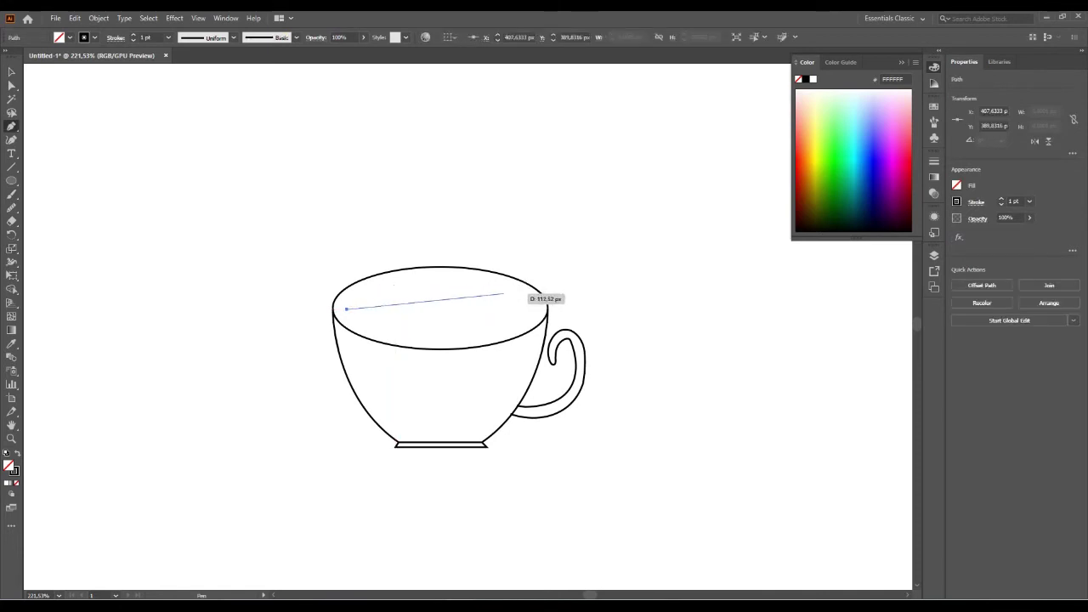
{"action": "left_click_drag", "start_coordinate": [531, 304], "coordinate": [631, 362]}
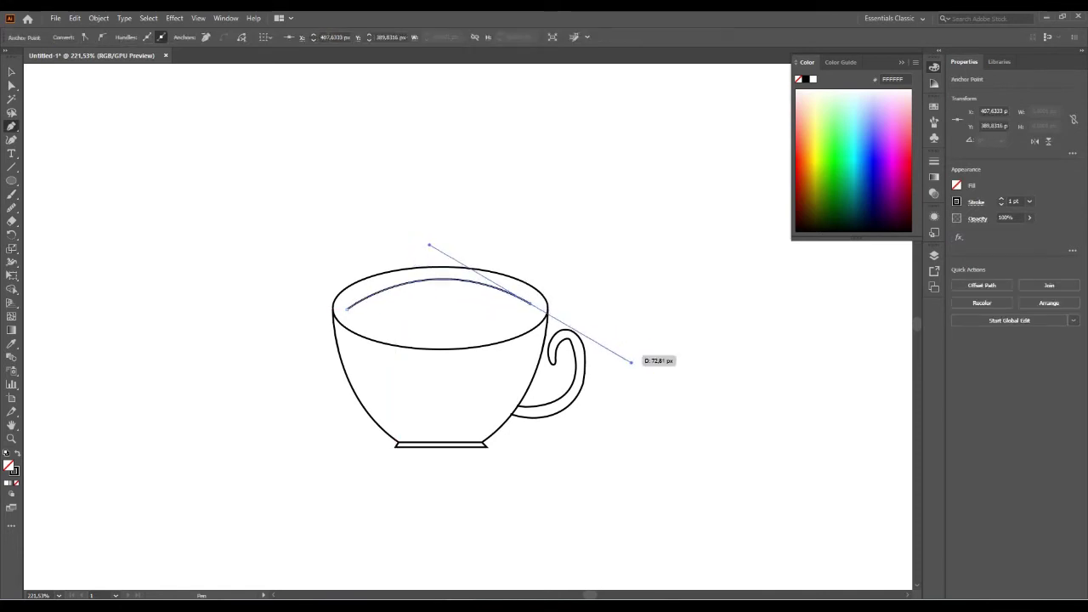
{"action": "left_click", "coordinate": [531, 304]}
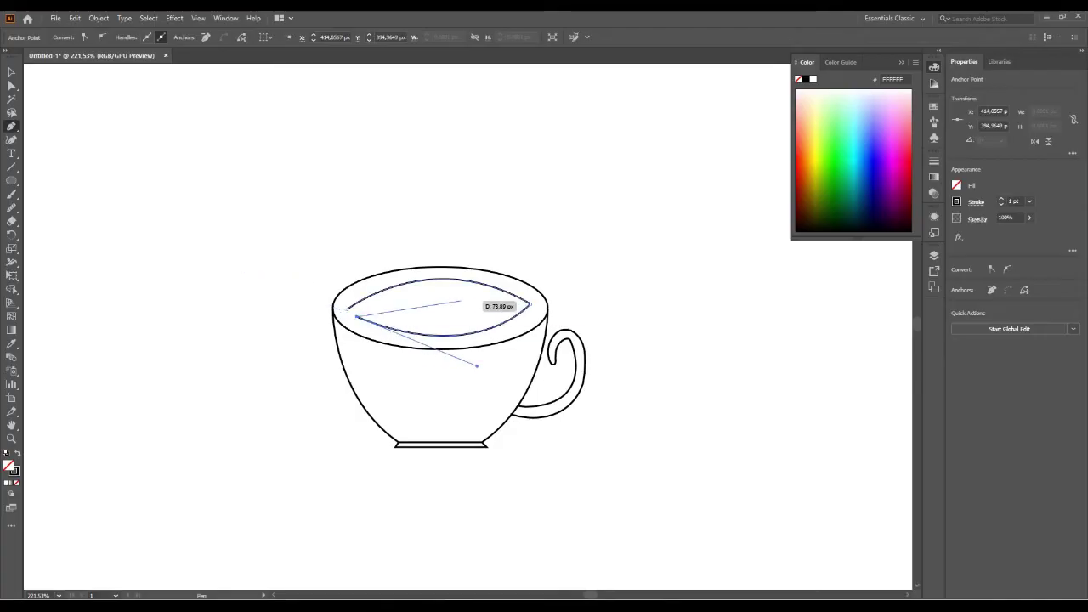
{"action": "left_click_drag", "start_coordinate": [350, 307], "coordinate": [595, 341]}
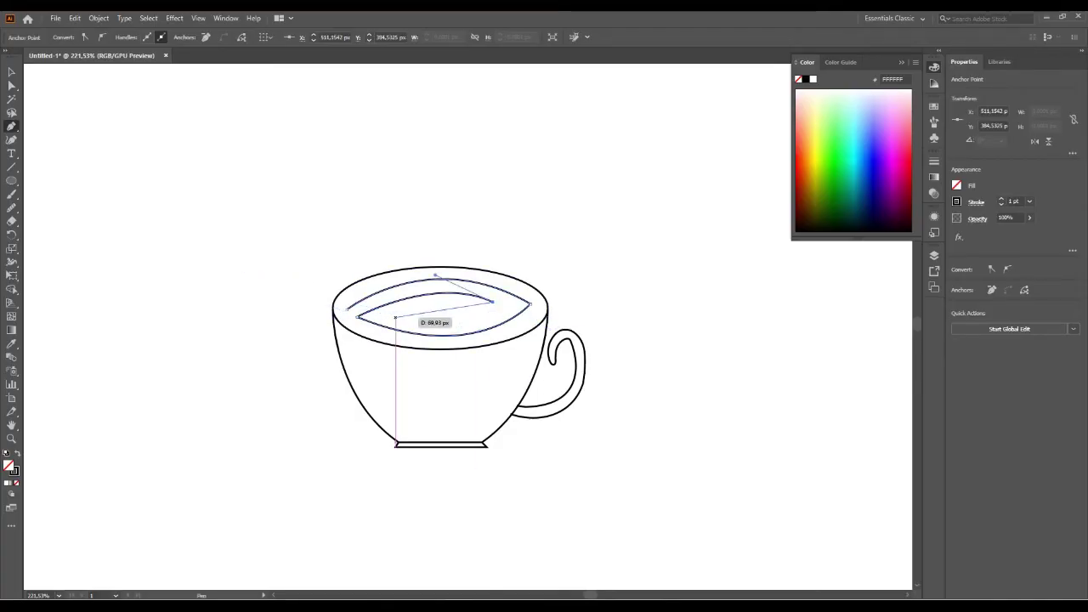
{"action": "left_click_drag", "start_coordinate": [383, 315], "coordinate": [467, 337]}
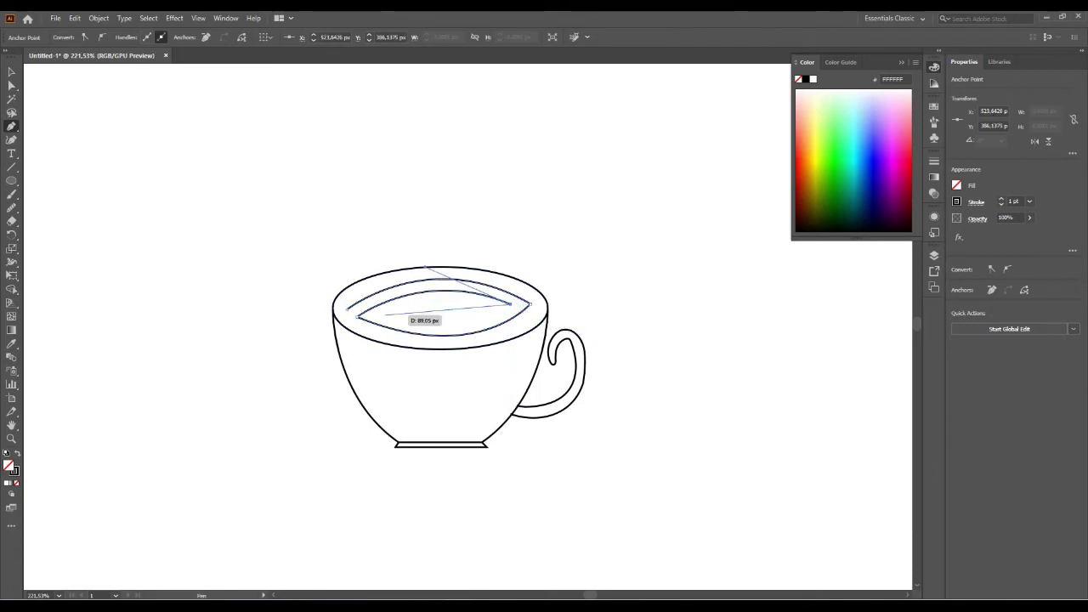
{"action": "left_click_drag", "start_coordinate": [554, 313], "coordinate": [472, 309]}
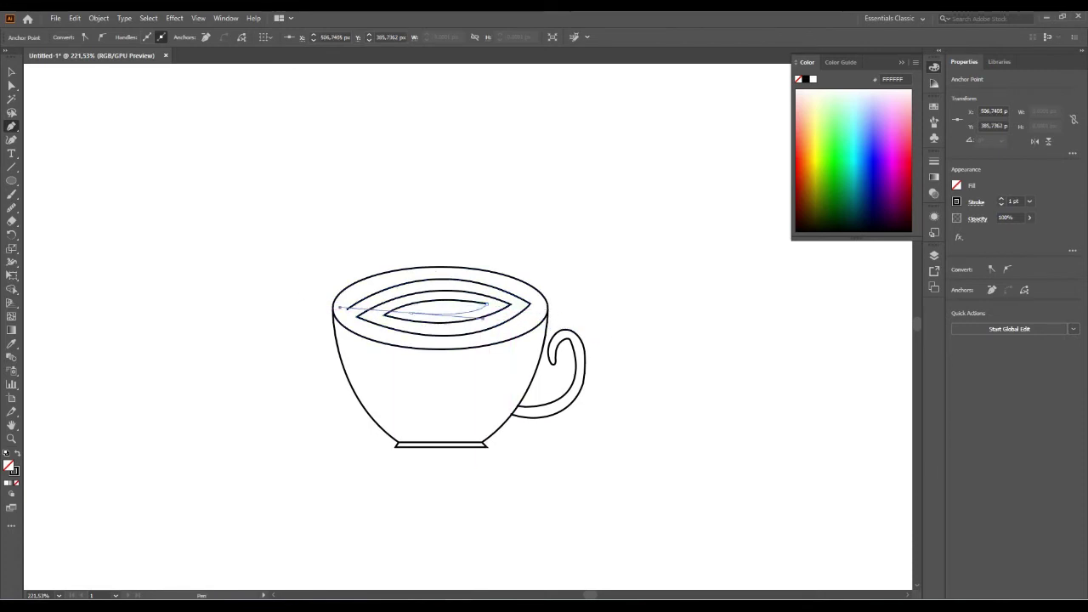
{"action": "mouse_move", "coordinate": [354, 300]}
{"action": "left_mouse_down"}
{"action": "mouse_move", "coordinate": [99, 75]}
{"action": "mouse_move", "coordinate": [544, 316]}
{"action": "mouse_move", "coordinate": [510, 324]}
{"action": "left_mouse_up"}
{"action": "key", "text": "v"}
{"action": "left_click", "coordinate": [527, 331]}
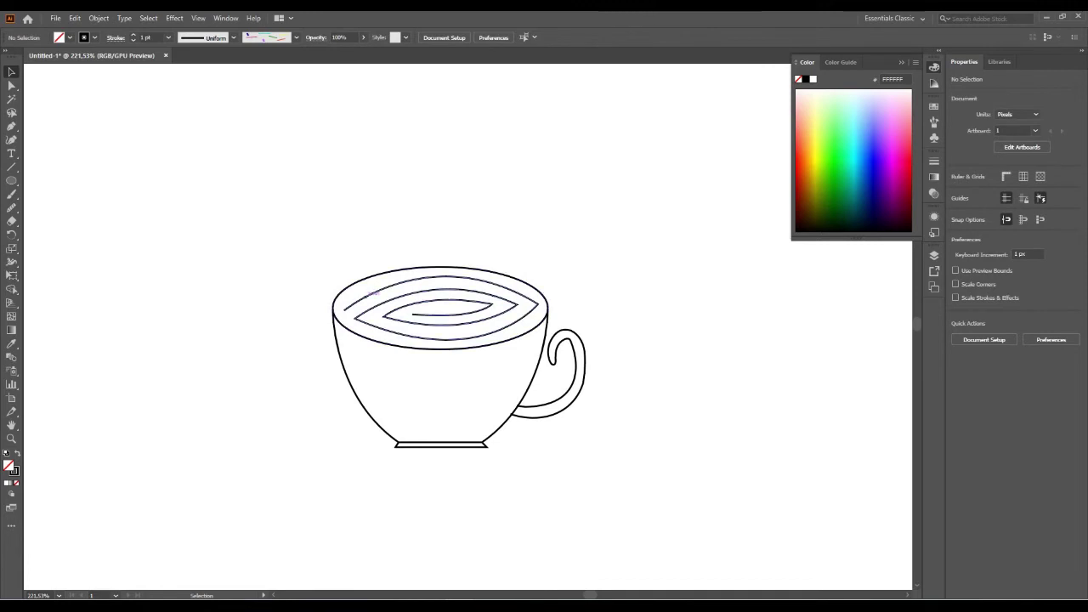
{"action": "left_click", "coordinate": [372, 294]}
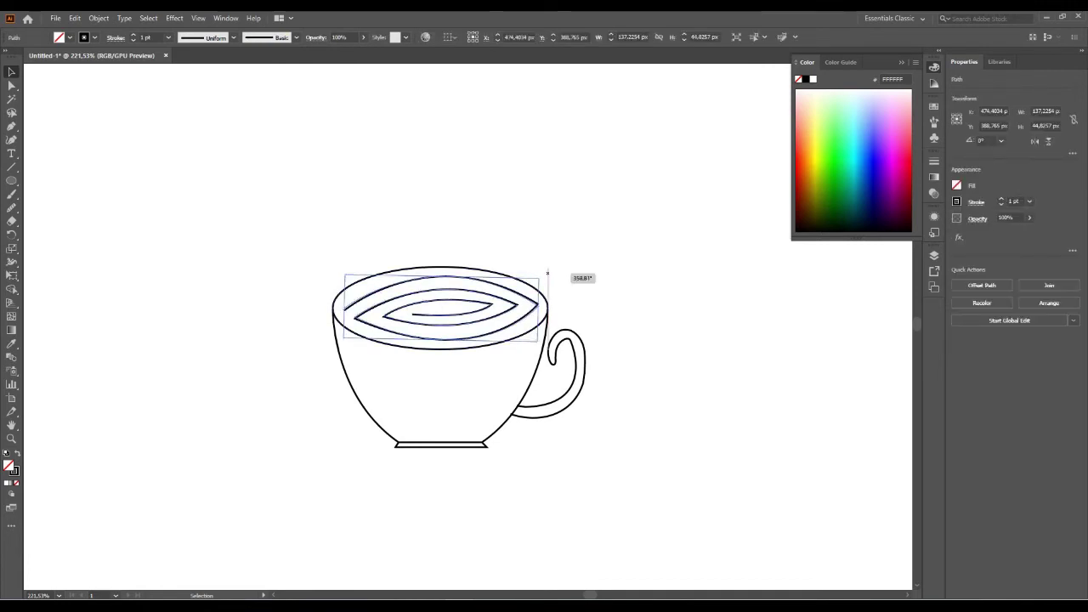
Step: Smooth the latte swirl's outer curve and inner loops with the Smooth tool
{"action": "left_click", "coordinate": [352, 275]}
{"action": "left_click", "coordinate": [510, 327]}
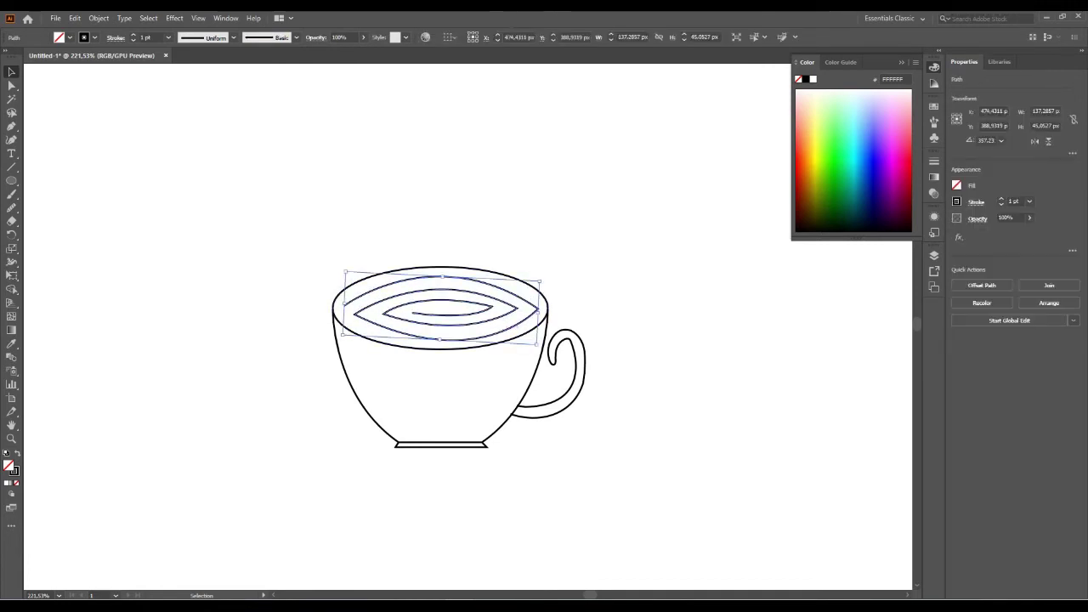
{"action": "key", "text": "n"}
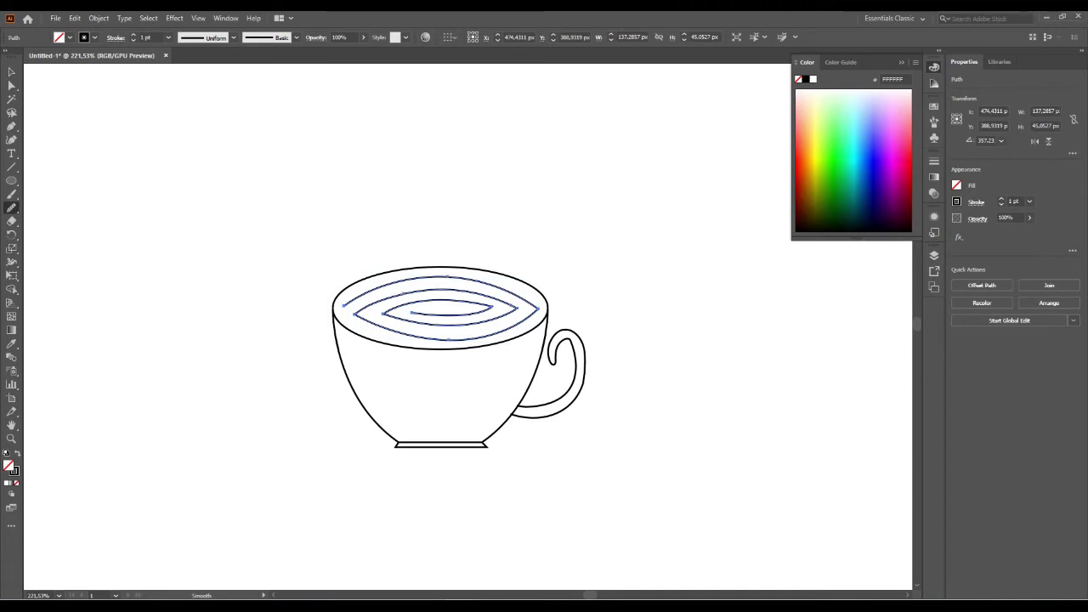
{"action": "left_click_drag", "start_coordinate": [357, 313], "coordinate": [489, 306]}
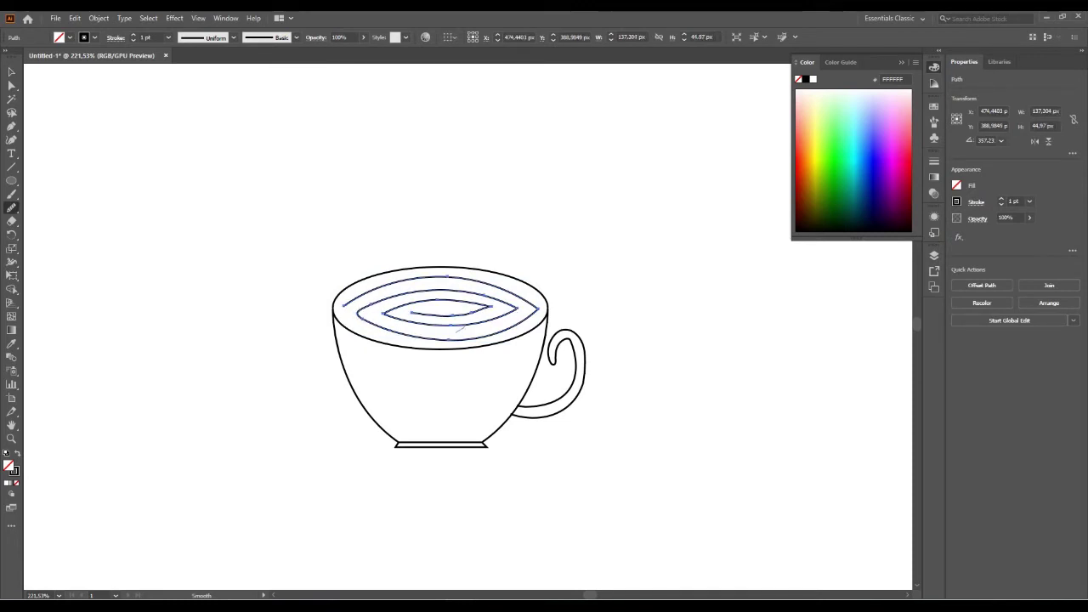
{"action": "left_click_drag", "start_coordinate": [408, 321], "coordinate": [463, 298]}
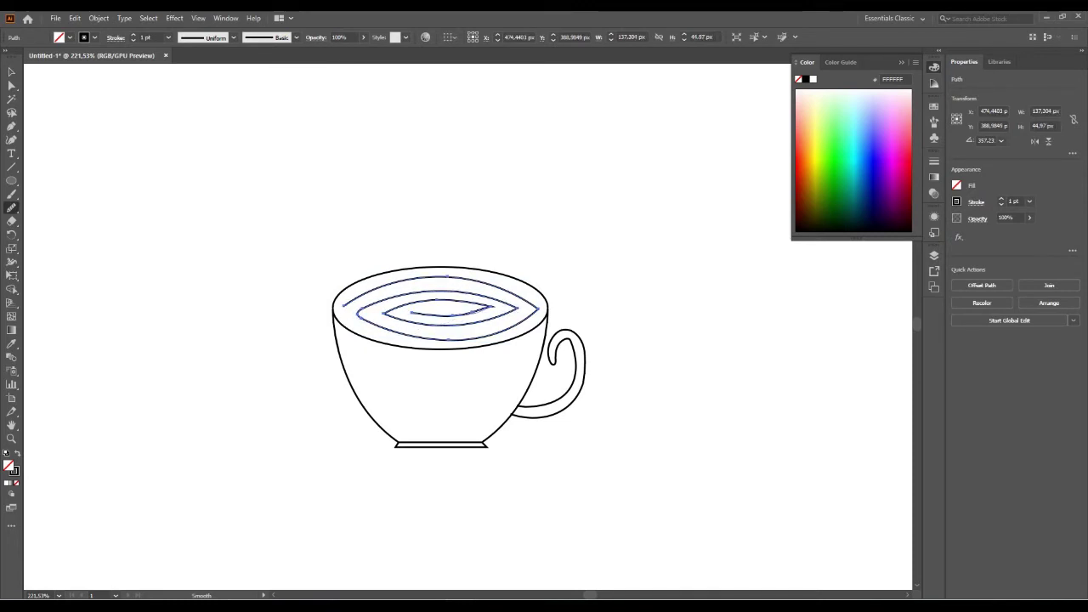
{"action": "mouse_move", "coordinate": [383, 298]}
{"action": "left_mouse_down"}
{"action": "mouse_move", "coordinate": [519, 293]}
{"action": "mouse_move", "coordinate": [416, 296]}
{"action": "left_mouse_up"}
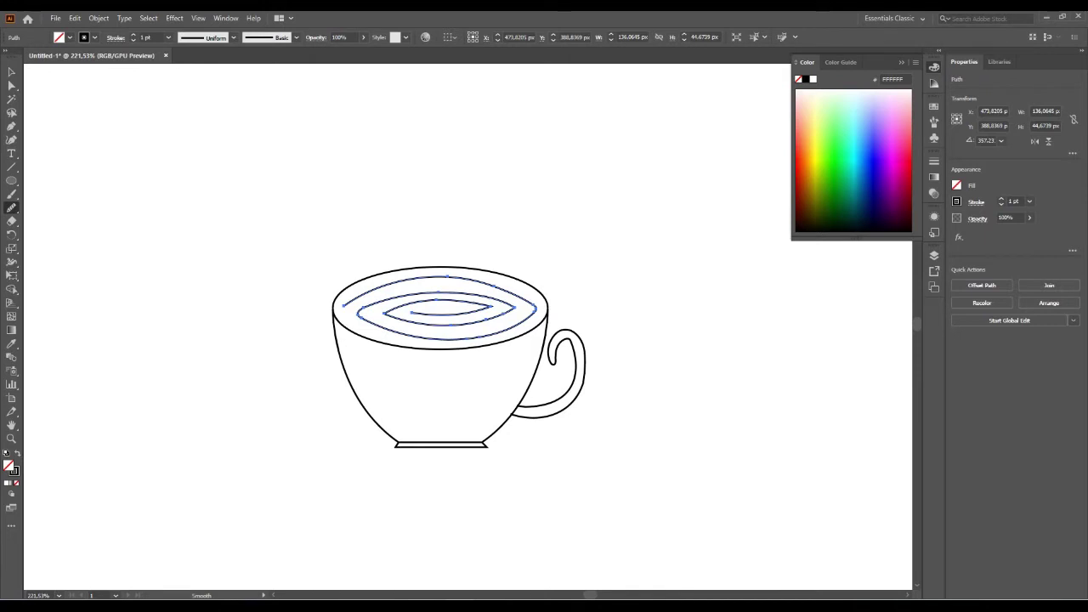
{"action": "left_click_drag", "start_coordinate": [514, 313], "coordinate": [399, 298]}
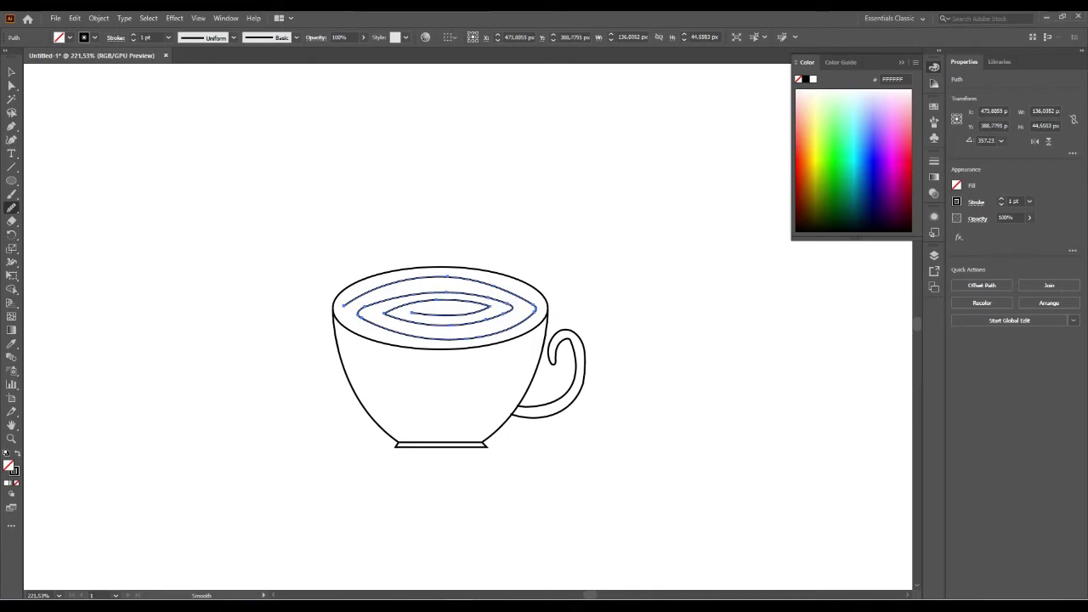
{"action": "mouse_move", "coordinate": [503, 313]}
{"action": "left_mouse_down"}
{"action": "mouse_move", "coordinate": [408, 281]}
{"action": "mouse_move", "coordinate": [510, 289]}
{"action": "mouse_move", "coordinate": [371, 306]}
{"action": "left_mouse_up"}
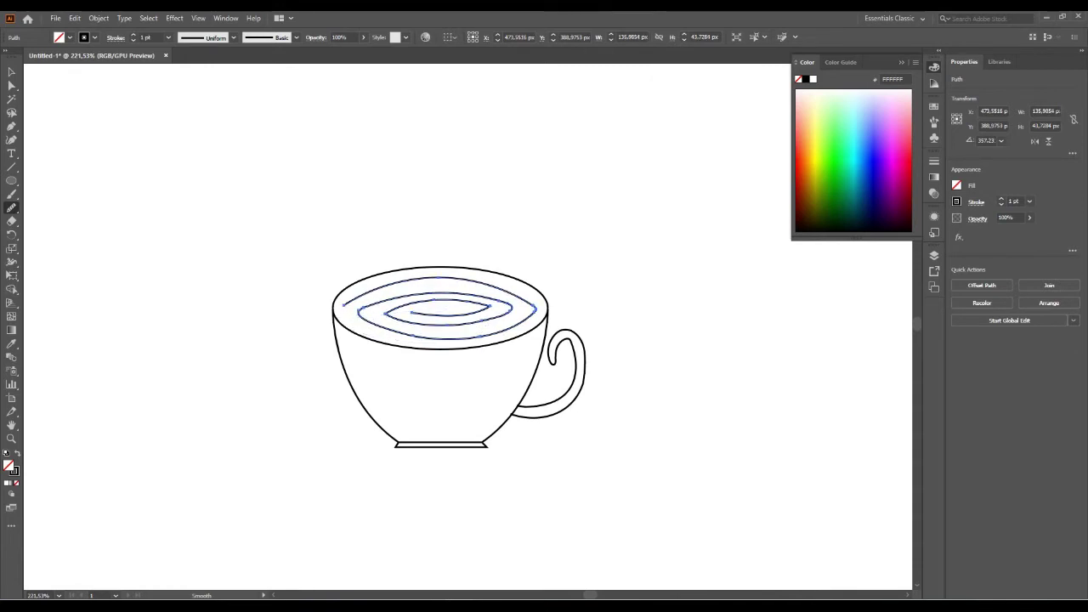
{"action": "key", "text": "v"}
{"action": "left_click", "coordinate": [348, 275]}
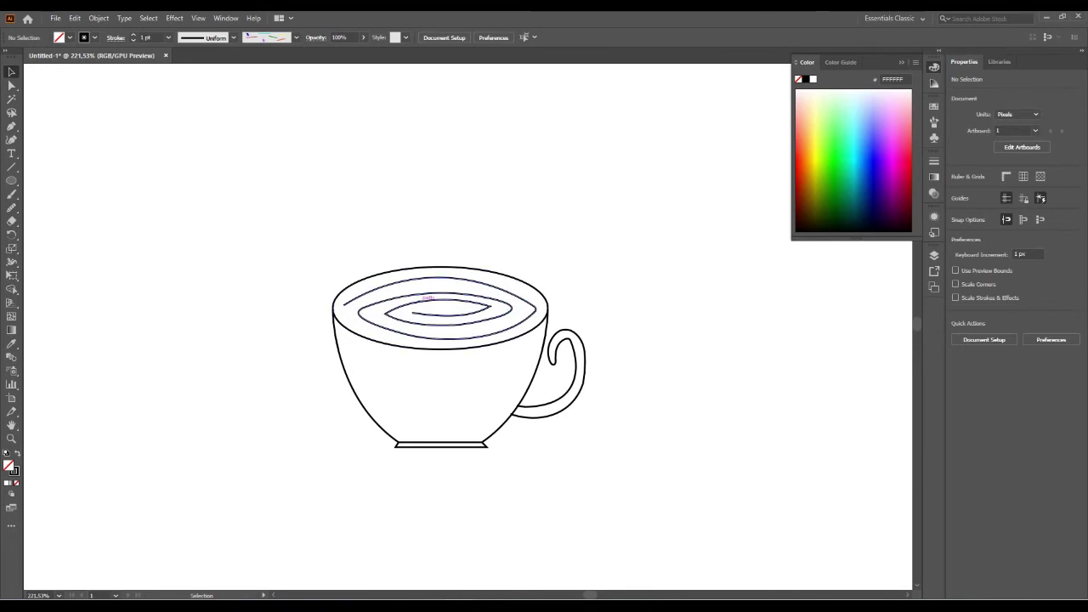
{"action": "scroll", "coordinate": [459, 357], "scroll_direction": "up", "scroll_amount": 1}
{"action": "scroll", "coordinate": [459, 358], "scroll_direction": "down", "scroll_amount": 3}
{"action": "scroll", "coordinate": [459, 357], "scroll_direction": "up", "scroll_amount": 3}
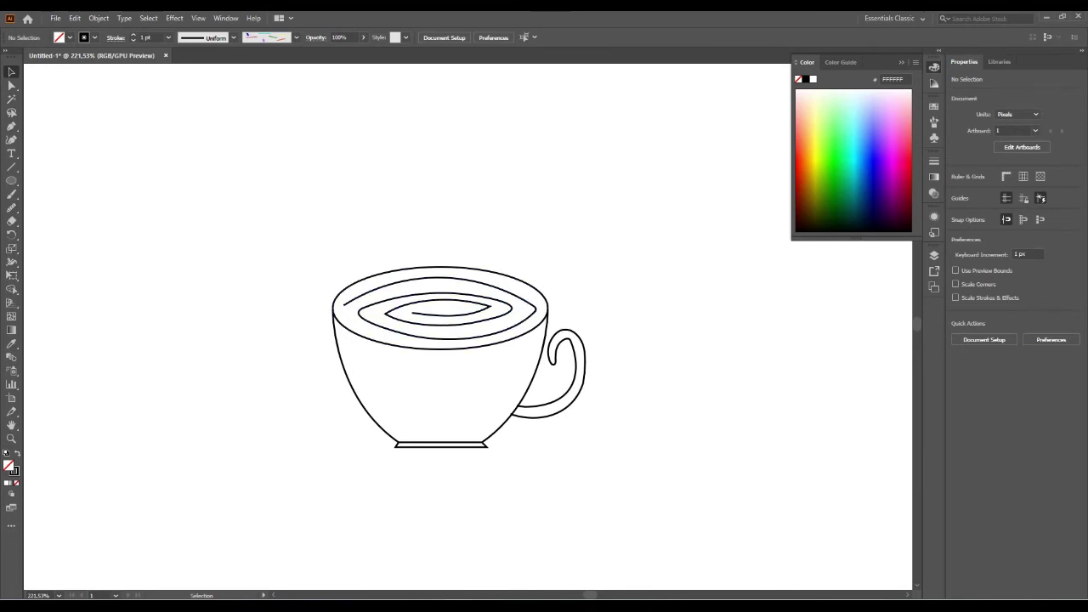
{"action": "scroll", "coordinate": [459, 375], "scroll_direction": "up", "scroll_amount": 1}
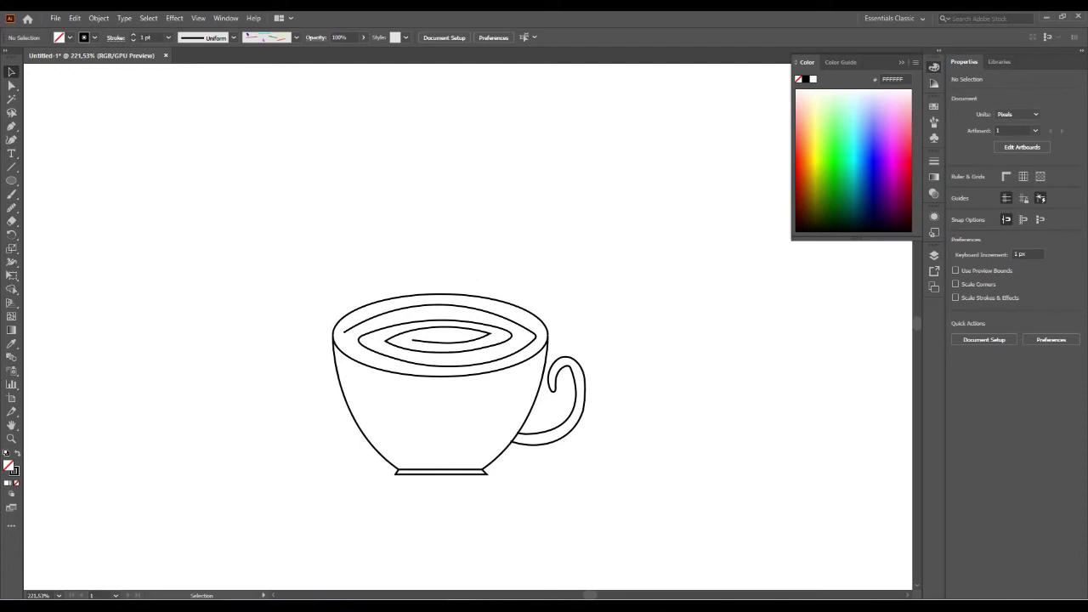
Step: Give the latte swirl a dark brown #422915 stroke via the Color Picker
{"action": "left_click", "coordinate": [405, 328]}
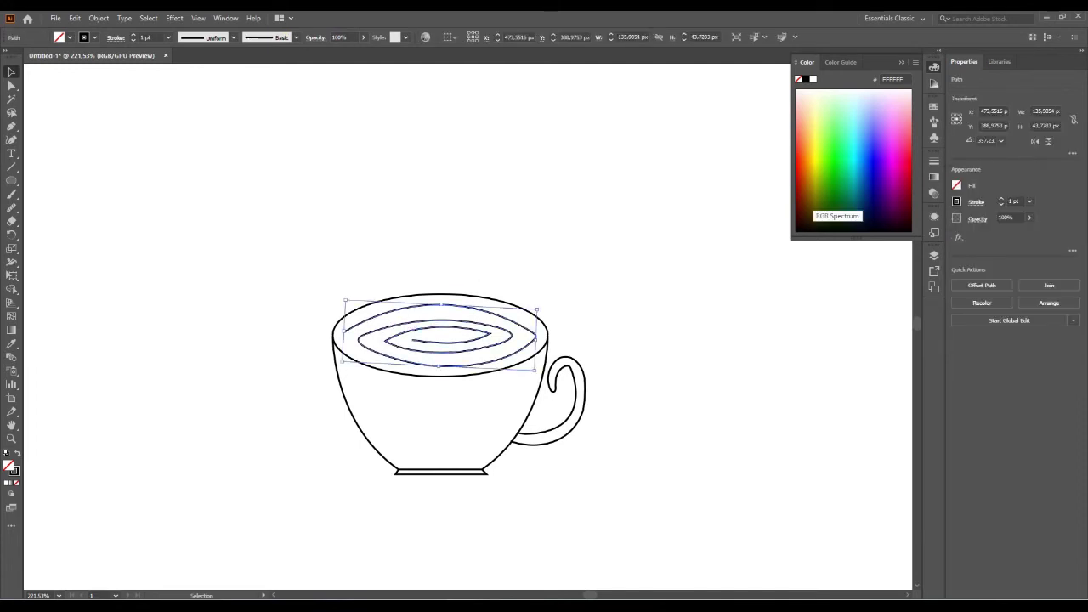
{"action": "double_click", "coordinate": [13, 470]}
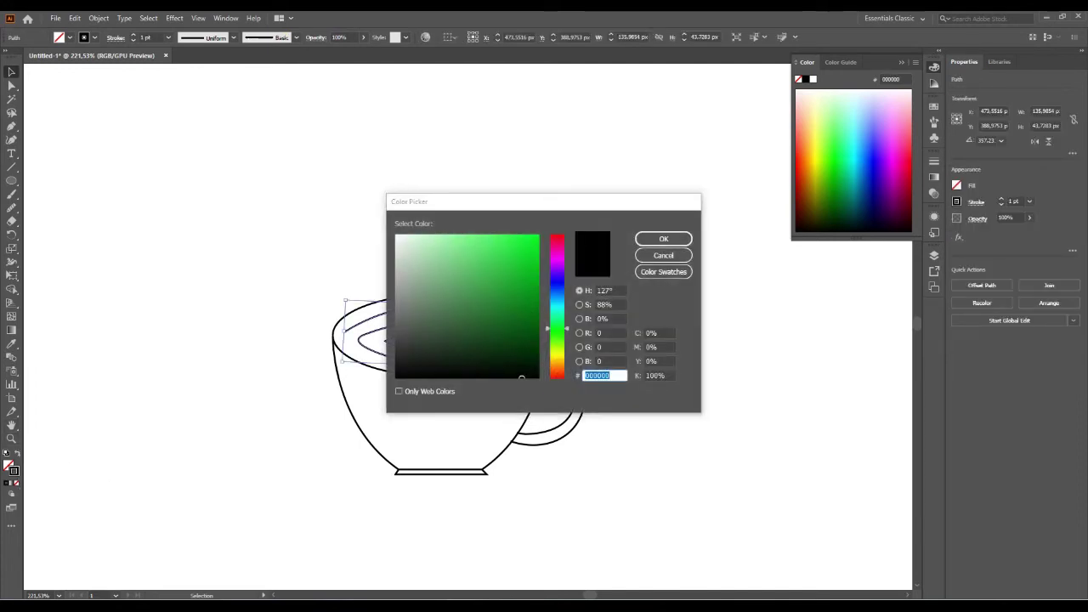
{"action": "left_click_drag", "start_coordinate": [557, 328], "coordinate": [557, 368]}
{"action": "left_click_drag", "start_coordinate": [474, 346], "coordinate": [494, 341]}
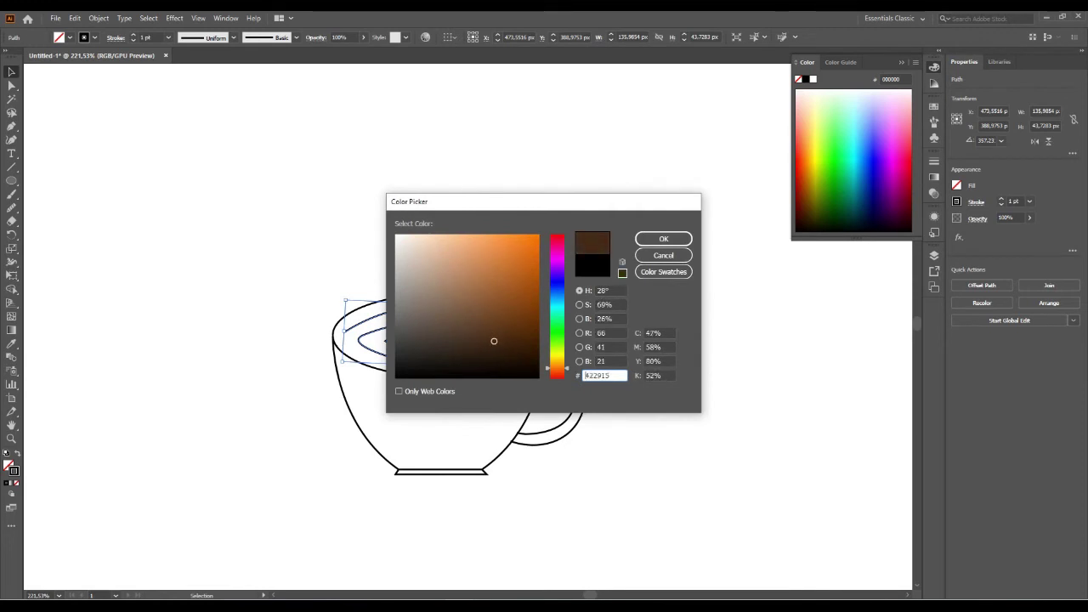
{"action": "left_click", "coordinate": [663, 239]}
{"action": "left_click", "coordinate": [664, 239]}
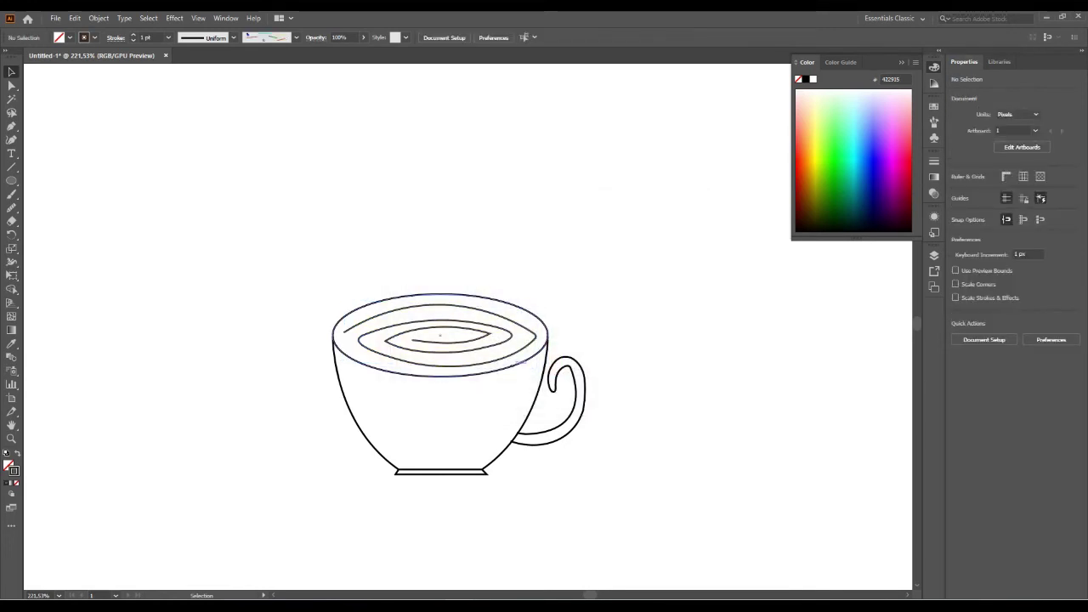
{"action": "left_click", "coordinate": [442, 471]}
{"action": "left_click", "coordinate": [664, 510]}
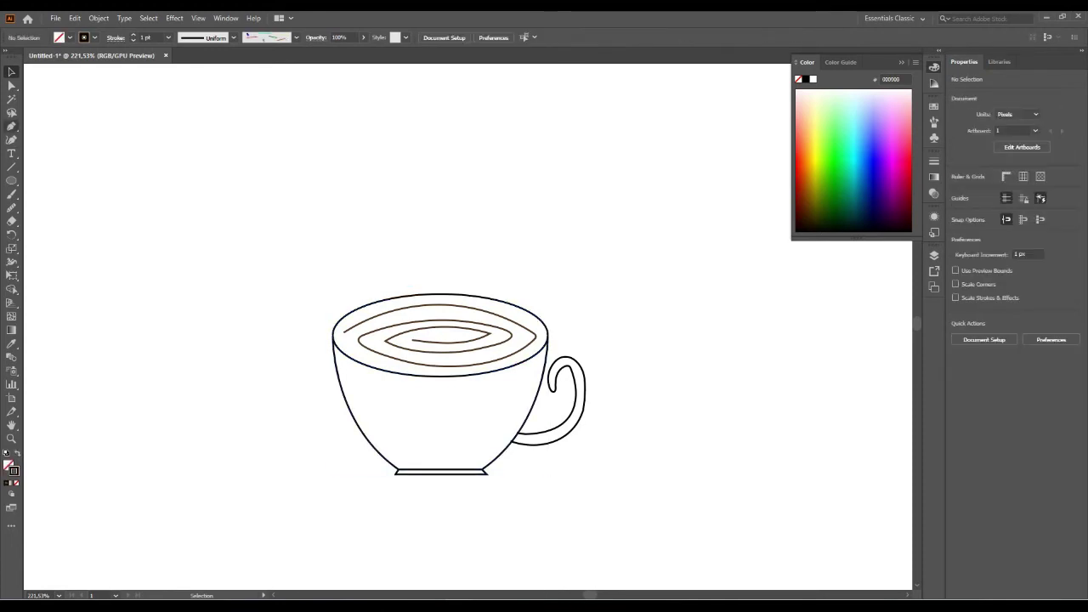
Step: Draw a Pen path curving under the rim and sweeping diagonally down to the cup's bottom-left
{"action": "key", "text": "p"}
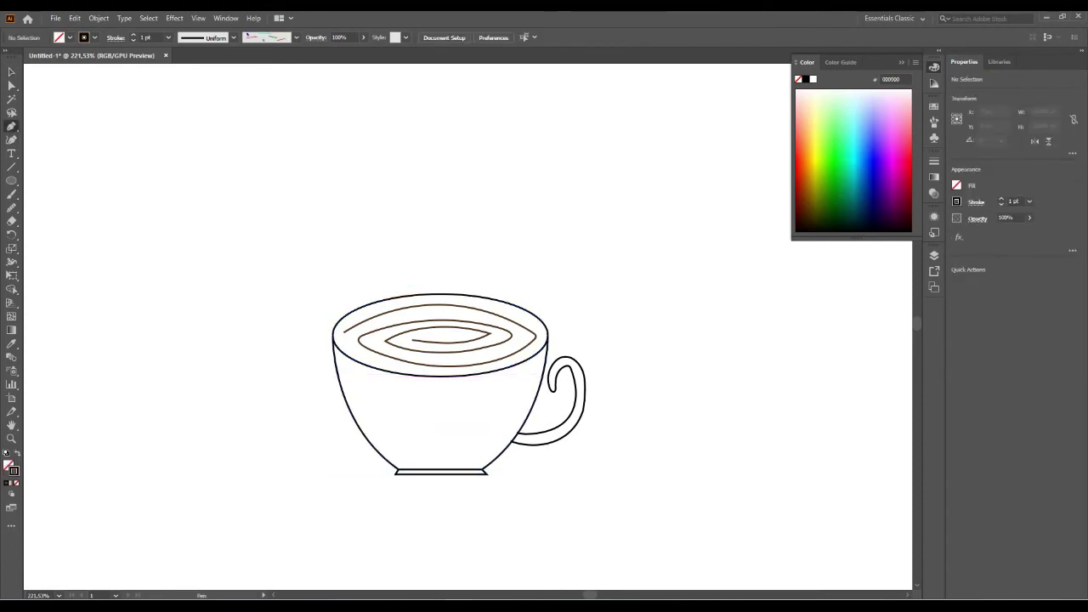
{"action": "left_click", "coordinate": [335, 352]}
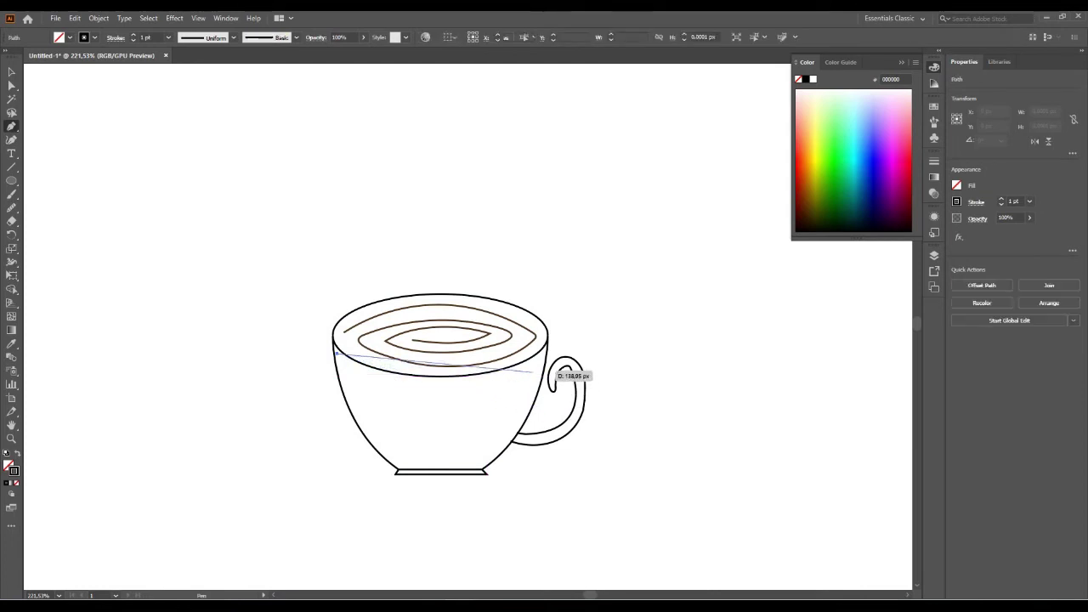
{"action": "left_click_drag", "start_coordinate": [535, 359], "coordinate": [649, 291]}
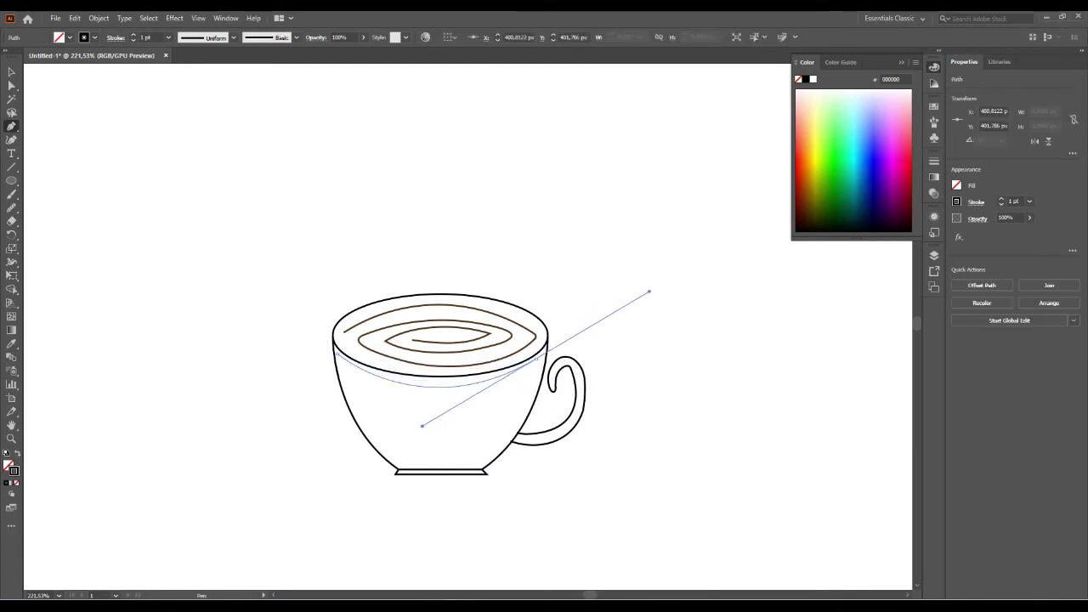
{"action": "left_click_drag", "start_coordinate": [536, 359], "coordinate": [521, 400]}
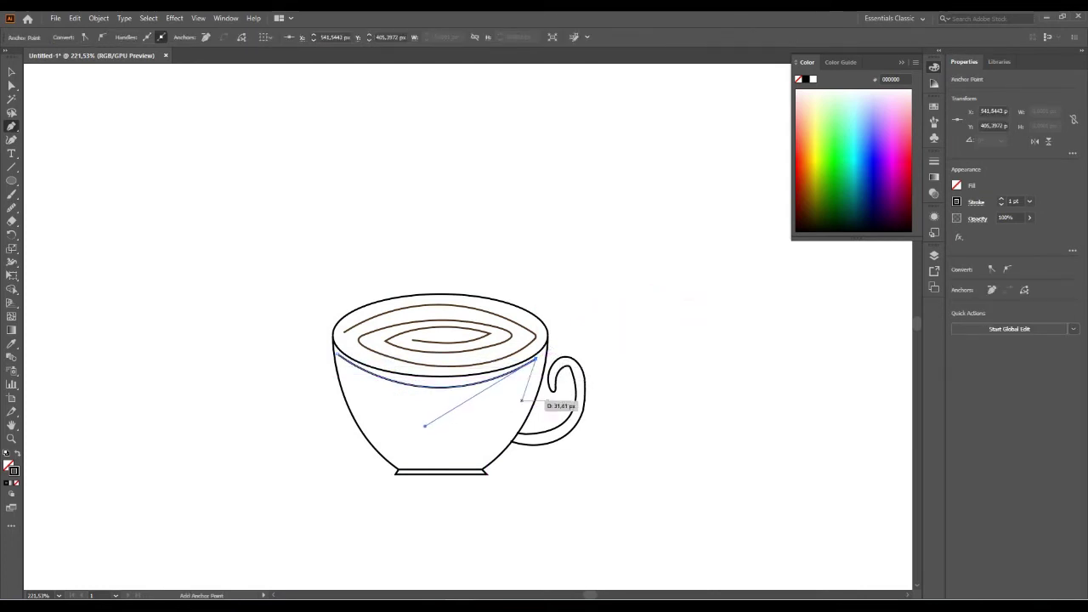
{"action": "left_click", "coordinate": [536, 359]}
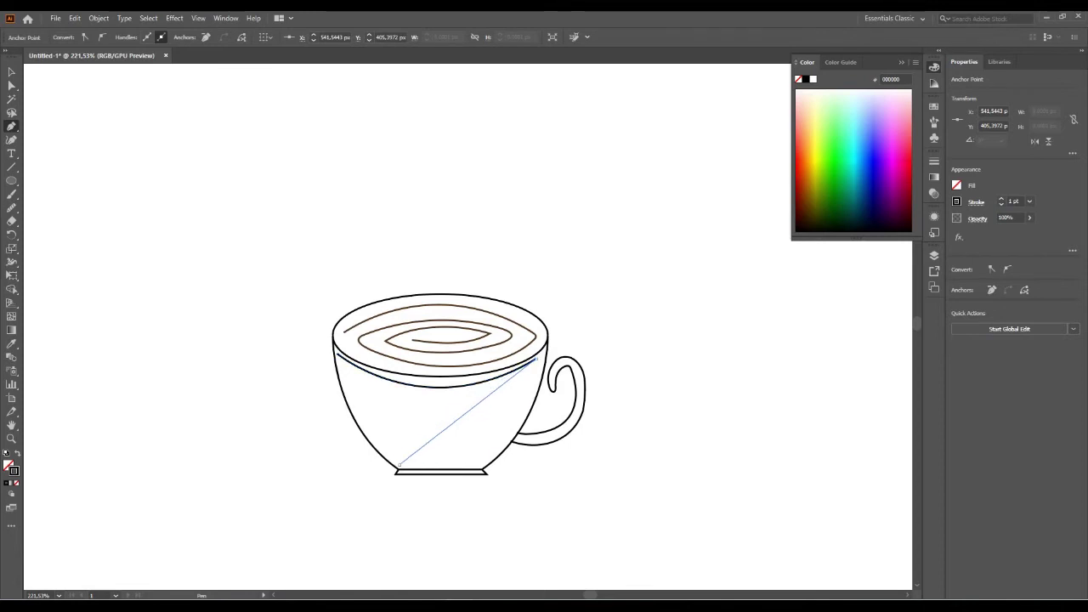
{"action": "left_click_drag", "start_coordinate": [398, 465], "coordinate": [496, 467]}
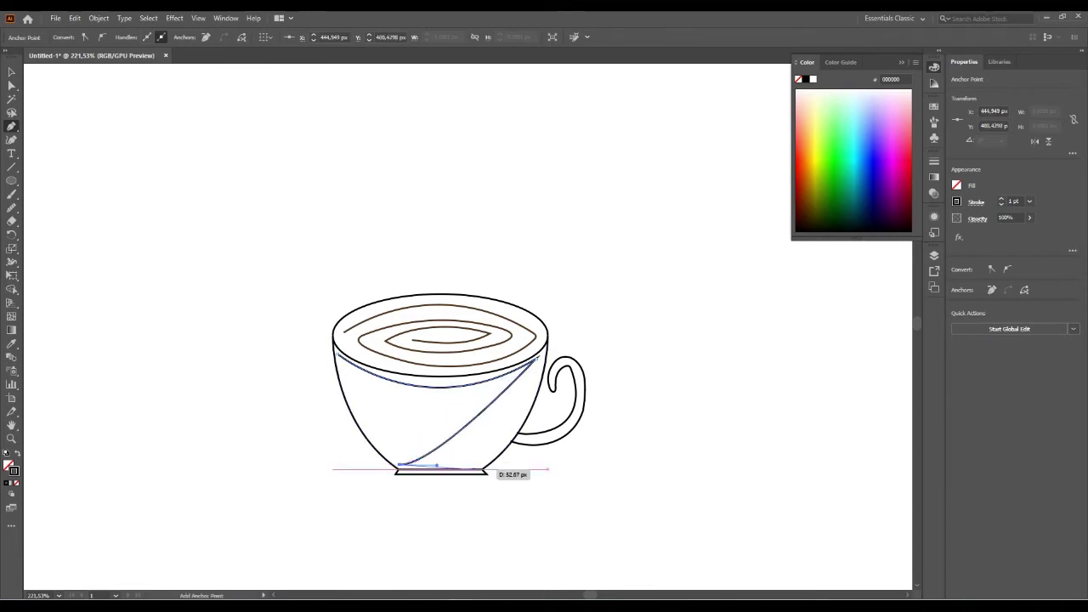
{"action": "left_click", "coordinate": [480, 466]}
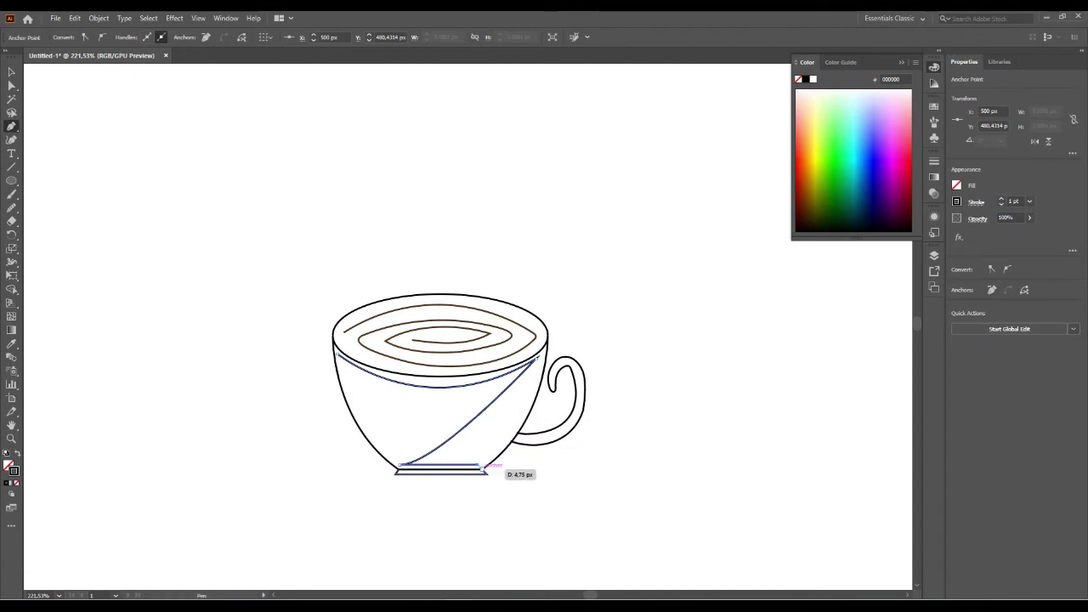
{"action": "left_click_drag", "start_coordinate": [484, 466], "coordinate": [513, 444]}
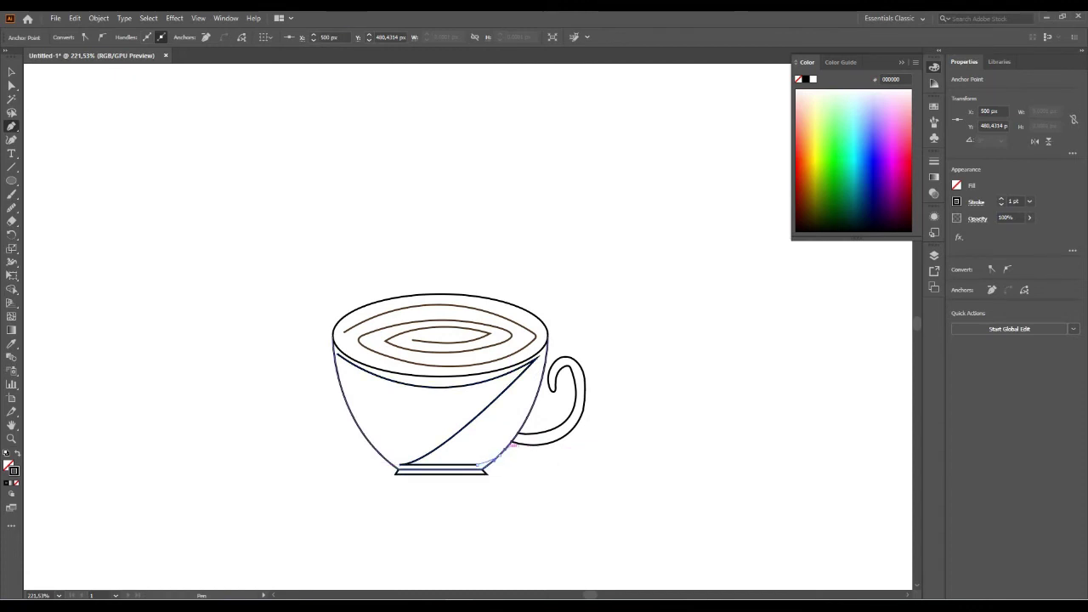
{"action": "key", "text": "v"}
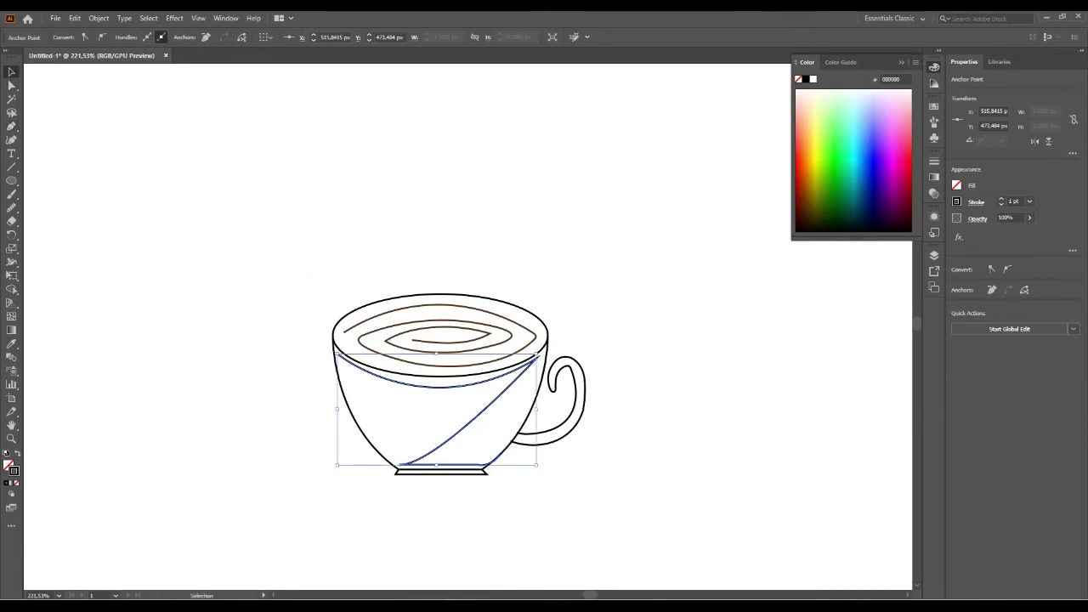
{"action": "left_click", "coordinate": [170, 141]}
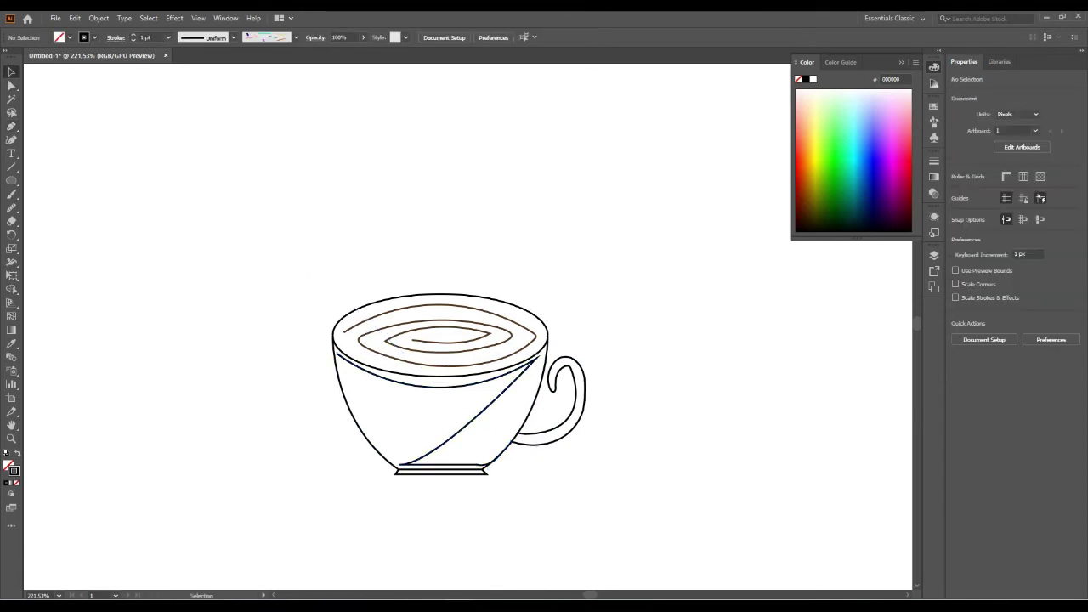
{"action": "key", "text": "ctrl+a"}
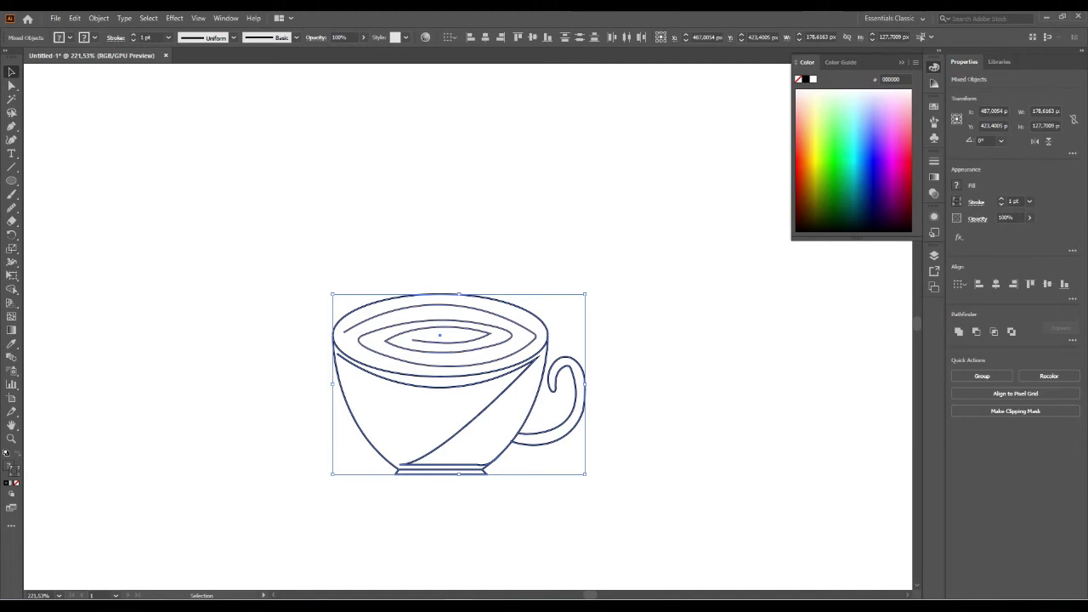
Step: Close the new path and merge the cup's lower-left region with Shape Builder
{"action": "key", "text": "ctrl+shift+a"}
{"action": "left_click", "coordinate": [12, 126]}
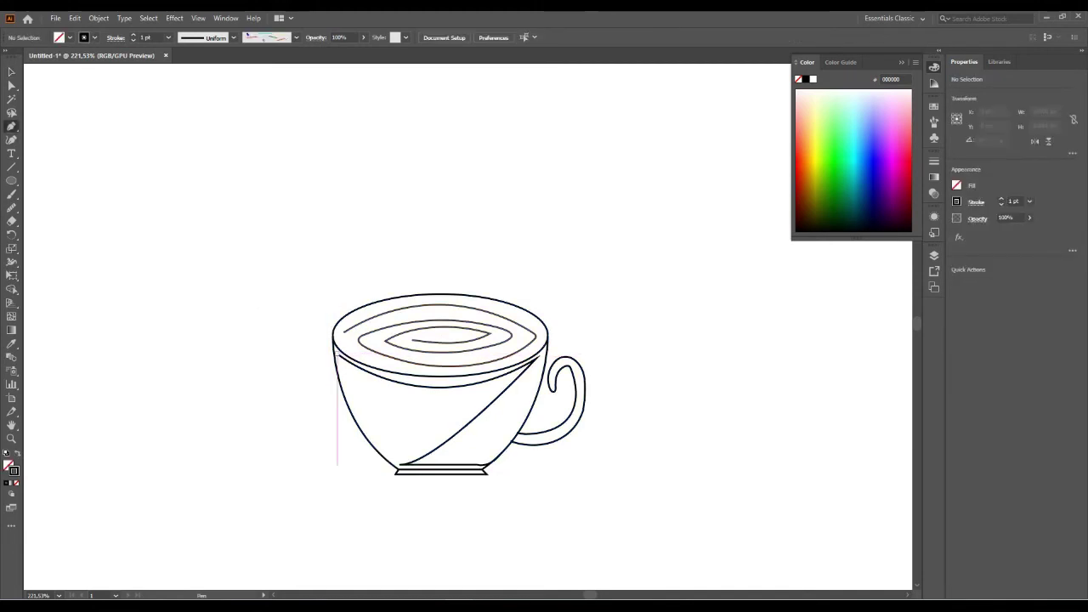
{"action": "left_click", "coordinate": [333, 349]}
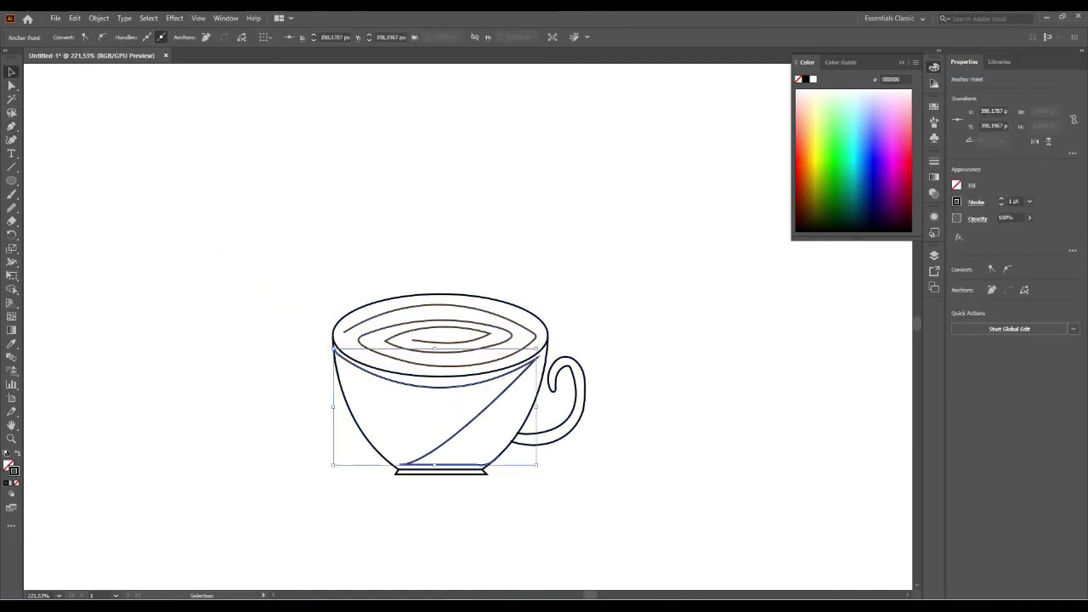
{"action": "key", "text": "ctrl+a"}
{"action": "key", "text": "shift+m"}
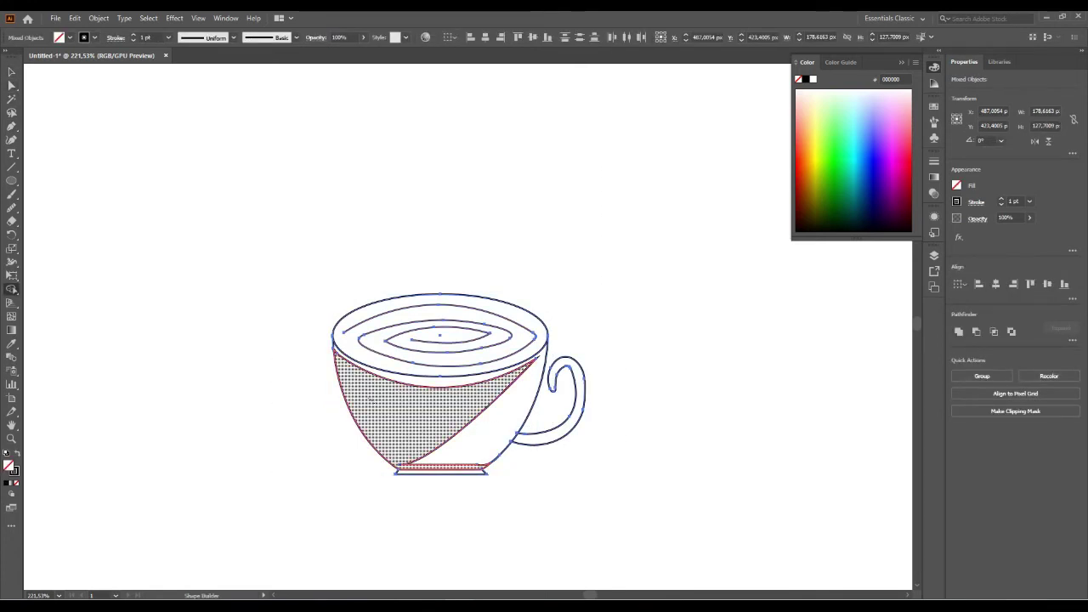
{"action": "left_click", "coordinate": [374, 408]}
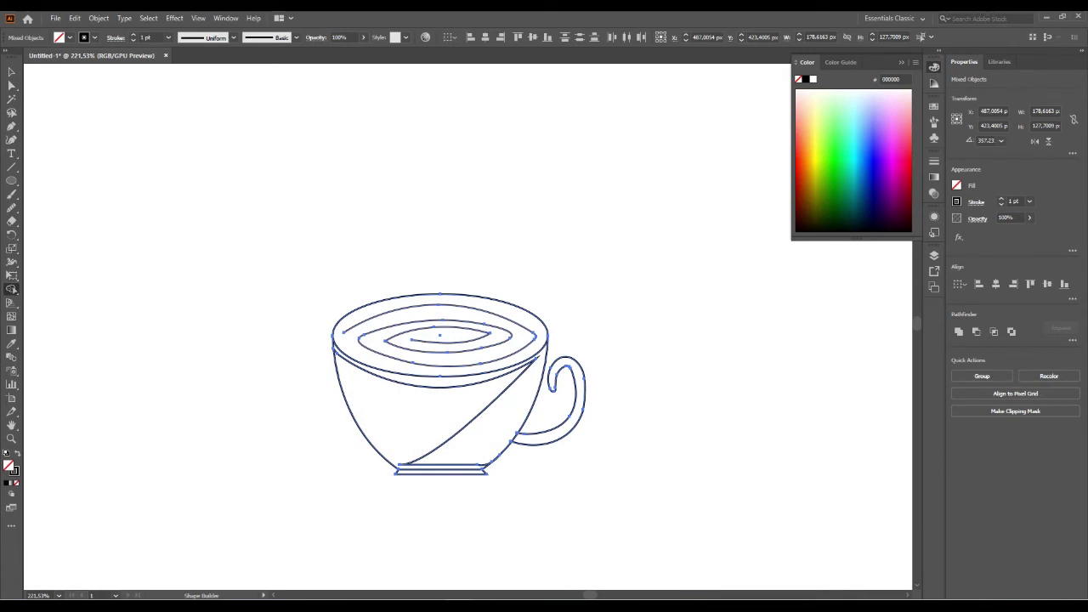
Step: Fill the lower-left region below the diagonal with coffee brown #4F371A
{"action": "double_click", "coordinate": [14, 470]}
{"action": "left_click_drag", "start_coordinate": [557, 329], "coordinate": [557, 366]}
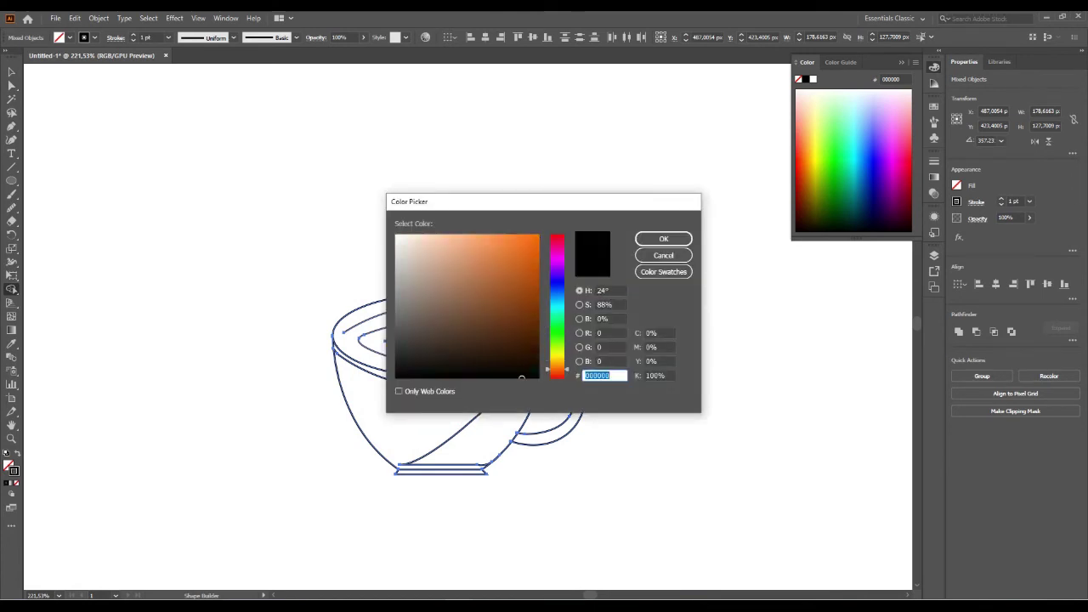
{"action": "left_click", "coordinate": [479, 324]}
{"action": "left_click_drag", "start_coordinate": [479, 324], "coordinate": [492, 333]}
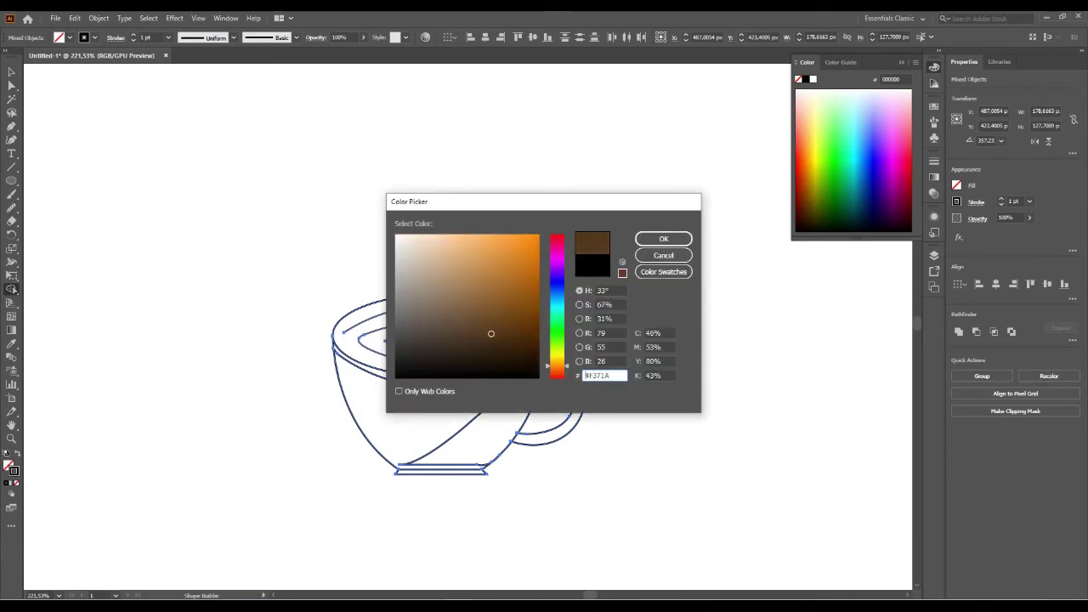
{"action": "left_click", "coordinate": [664, 239]}
{"action": "key", "text": "shift+x"}
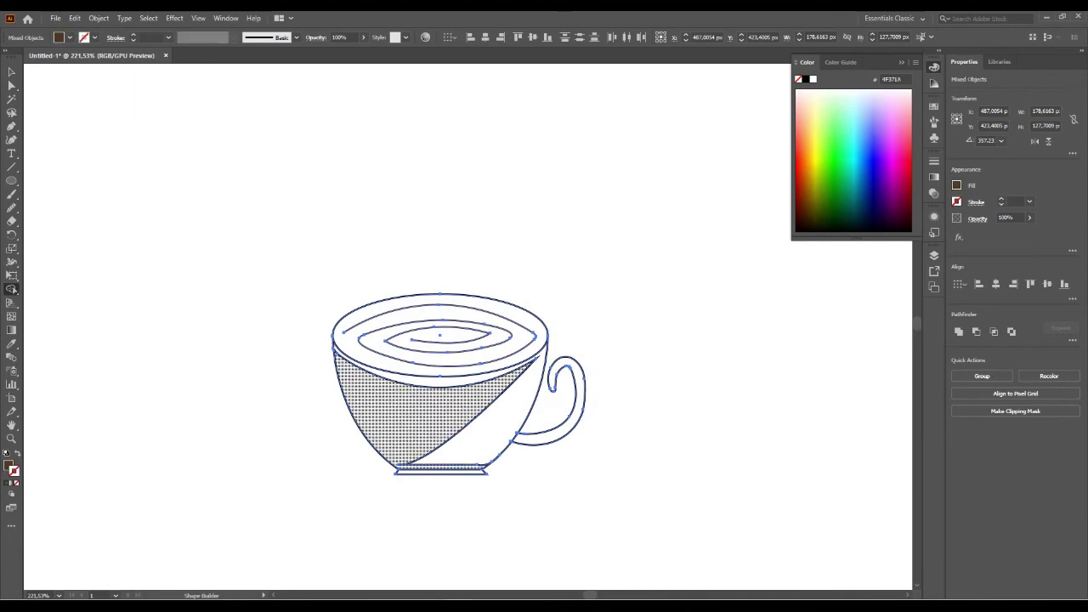
{"action": "left_click", "coordinate": [400, 404]}
{"action": "key", "text": "v"}
{"action": "key", "text": "ctrl+shift+a"}
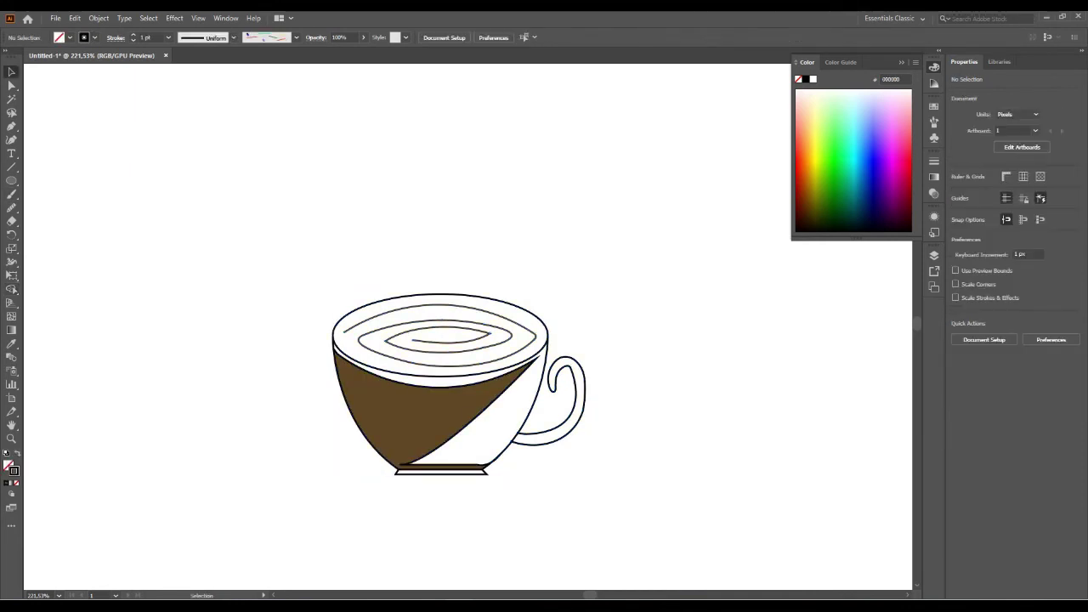
Step: Fill the cup's top ellipse with brown #563D1B using Shape Builder
{"action": "key", "text": "ctrl+a"}
{"action": "key", "text": "shift+m"}
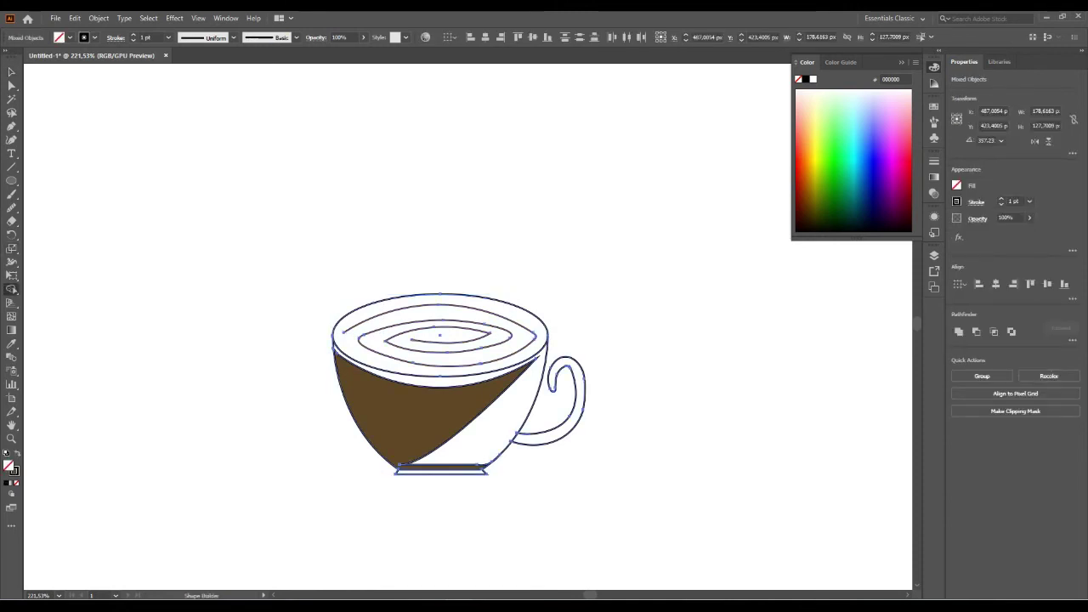
{"action": "key", "text": "shift+x"}
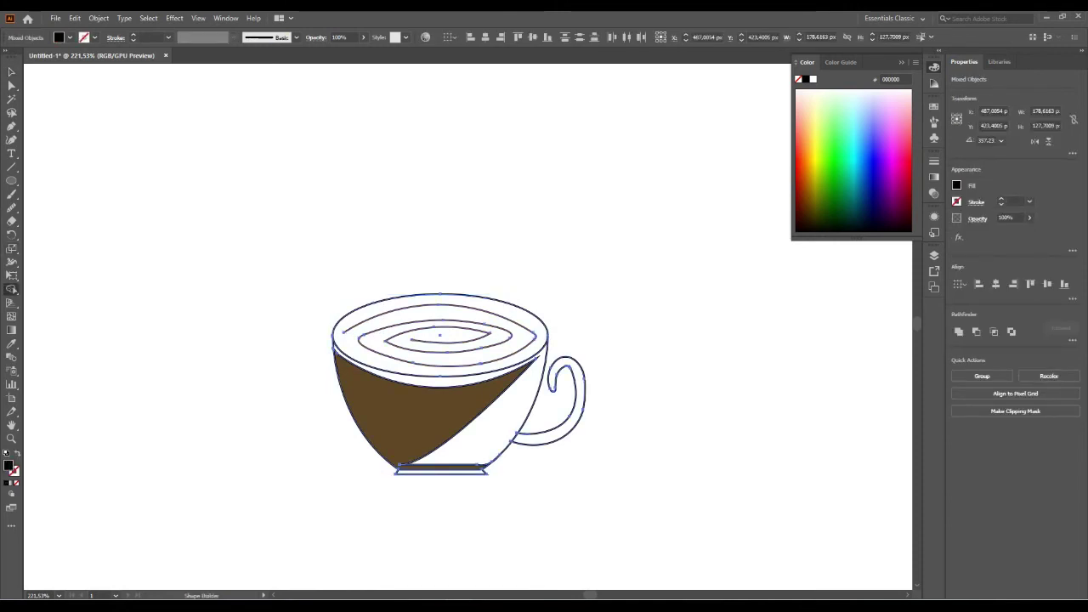
{"action": "double_click", "coordinate": [8, 465]}
{"action": "type", "text": "563D1B"}
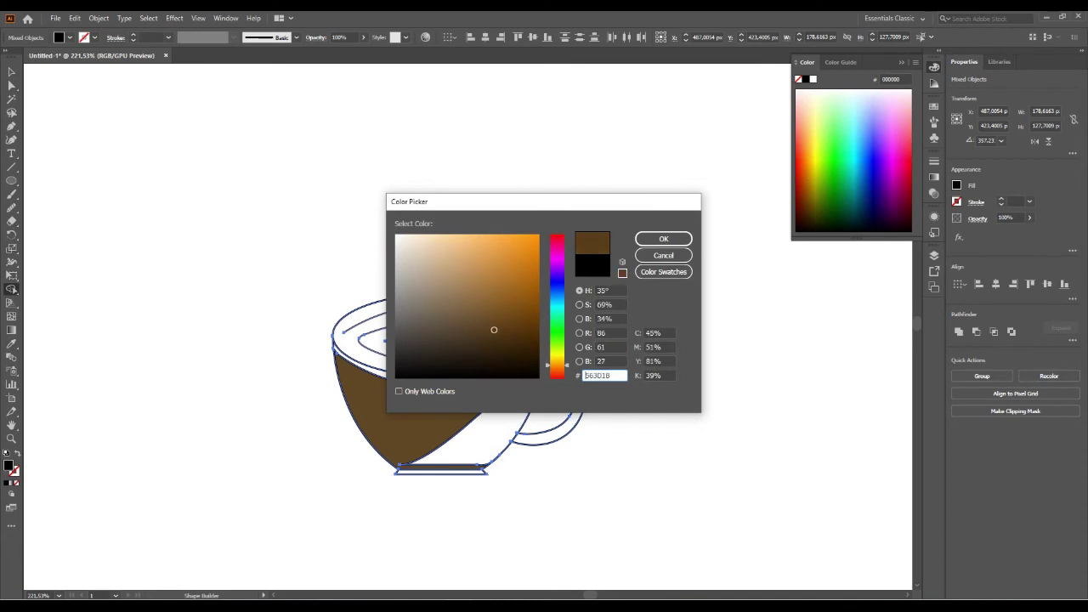
{"action": "key", "text": "Return"}
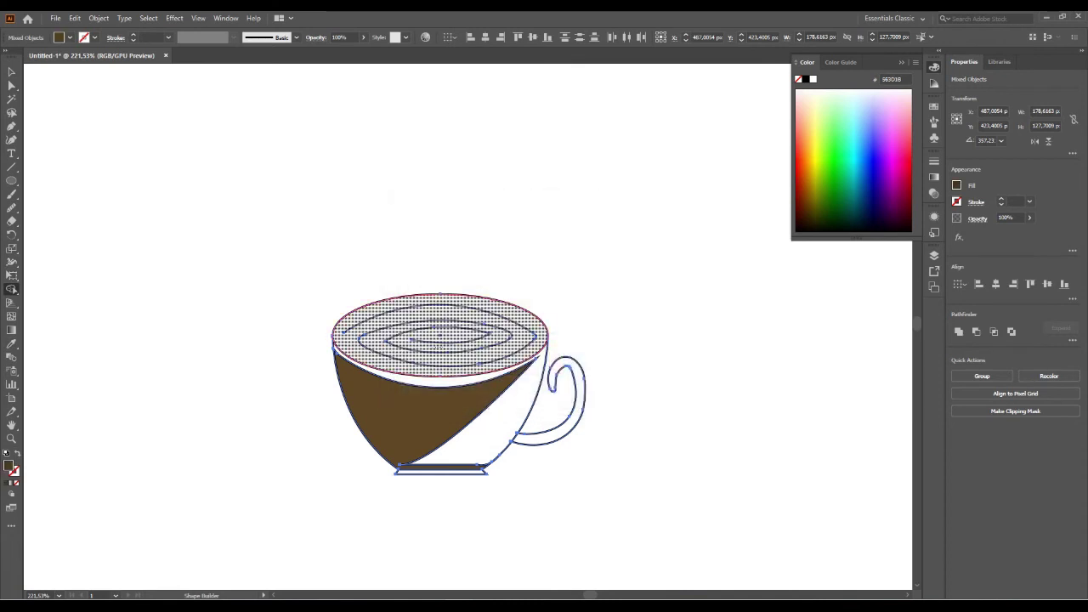
{"action": "left_click", "coordinate": [440, 333]}
{"action": "key", "text": "v"}
{"action": "key", "text": "ctrl+shift+a"}
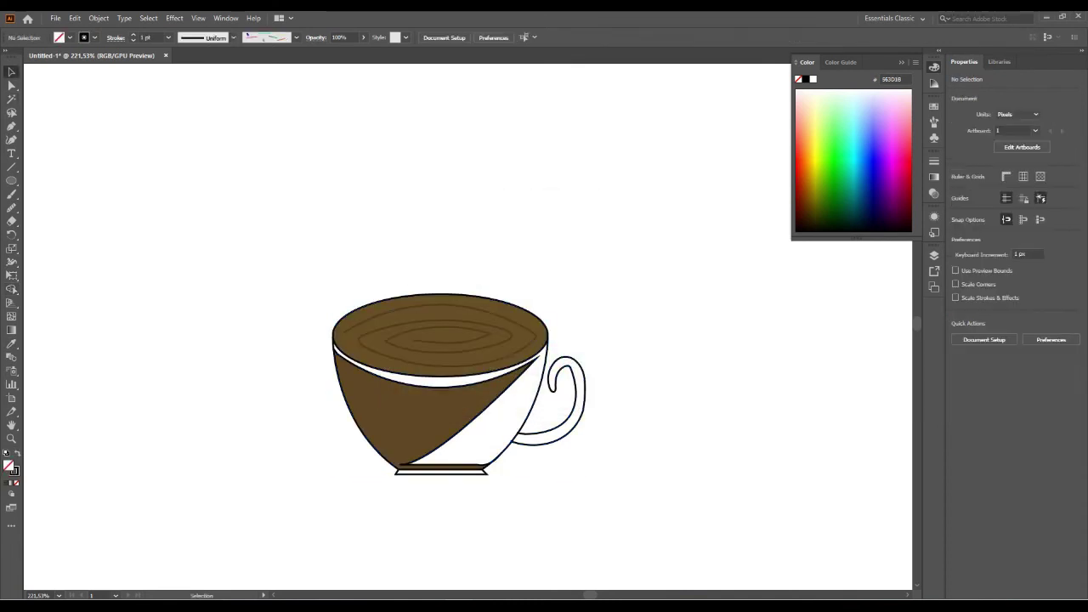
{"action": "left_click", "coordinate": [465, 346]}
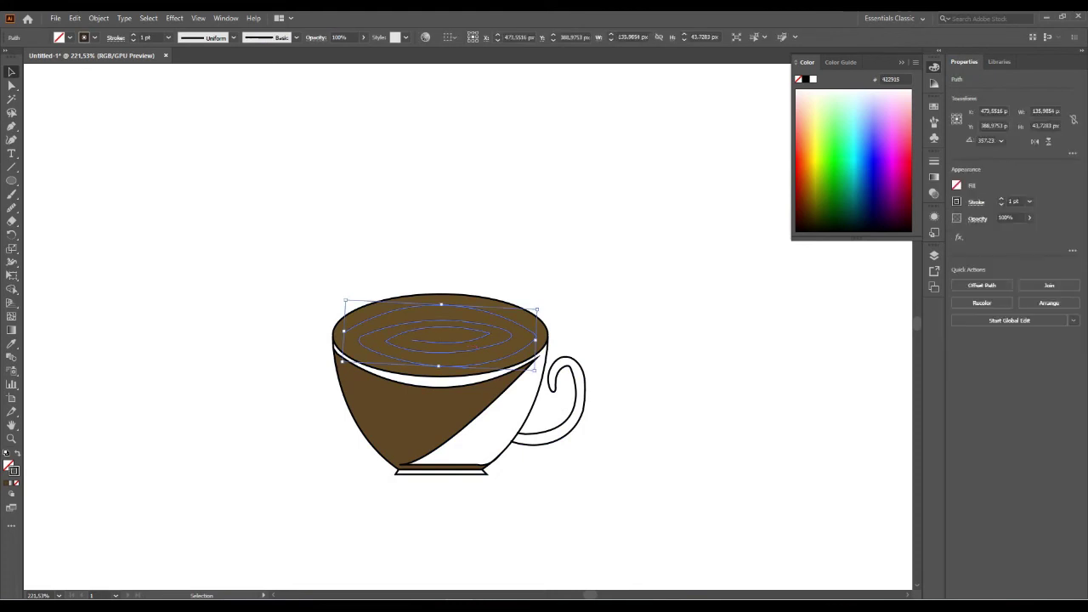
Step: Set the latte swirl's stroke colour to dark brown #2D1B0E
{"action": "double_click", "coordinate": [8, 465]}
{"action": "type", "text": "2D1B0E"}
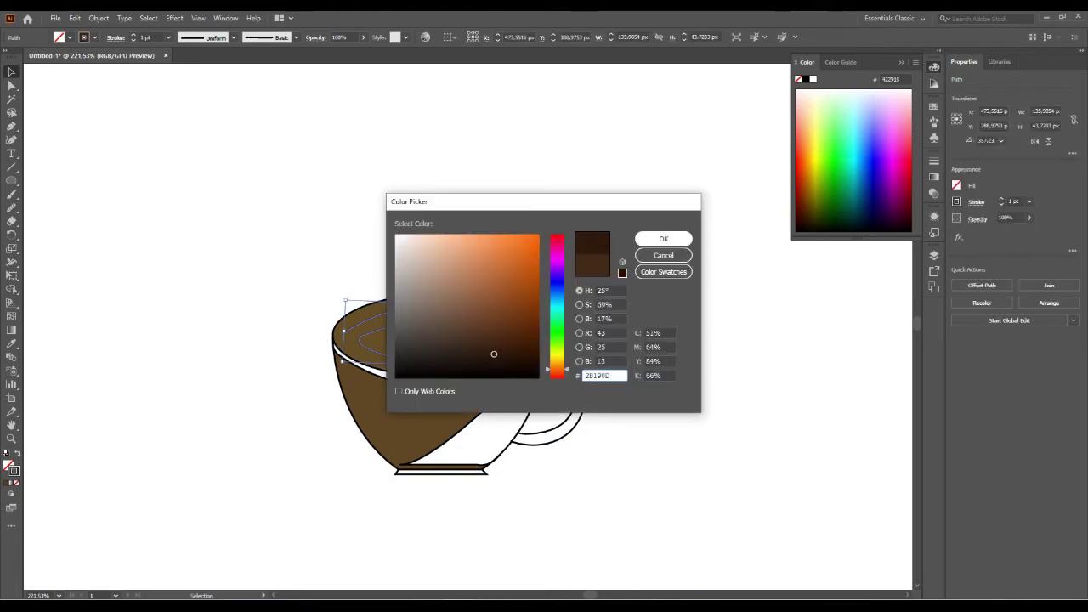
{"action": "key", "text": "Return"}
{"action": "key", "text": "ctrl+shift+a"}
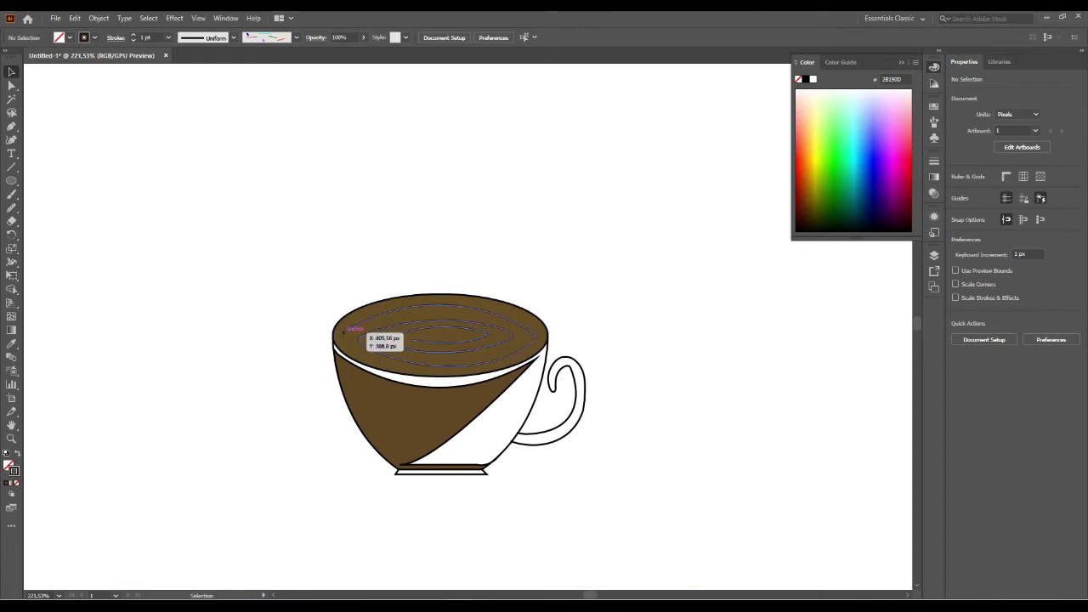
Step: Inside the cup group, give the coffee ellipse a white outline
{"action": "left_click", "coordinate": [344, 332]}
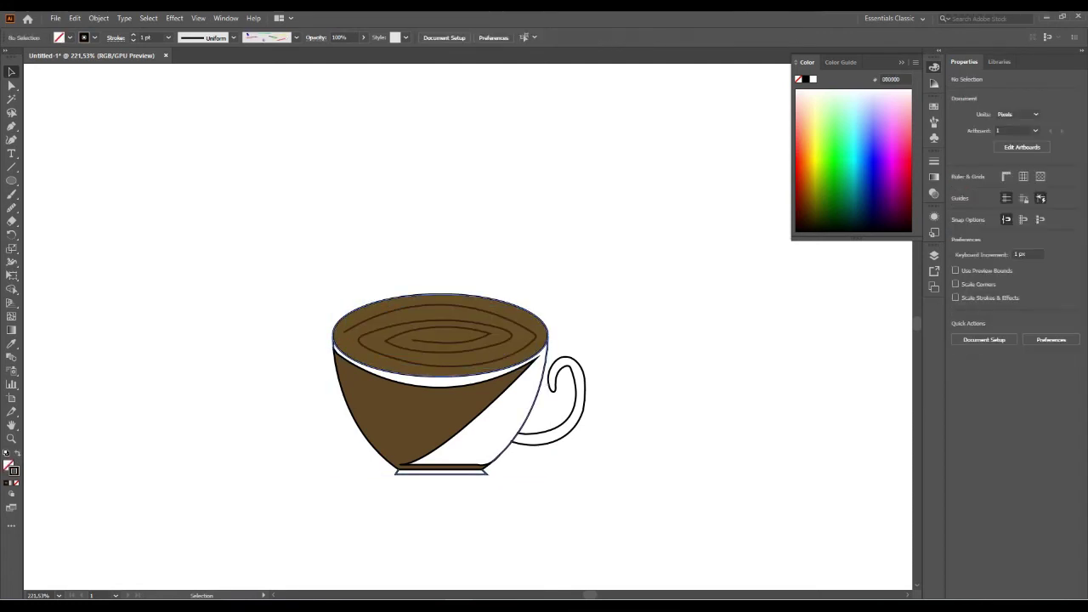
{"action": "double_click", "coordinate": [348, 331]}
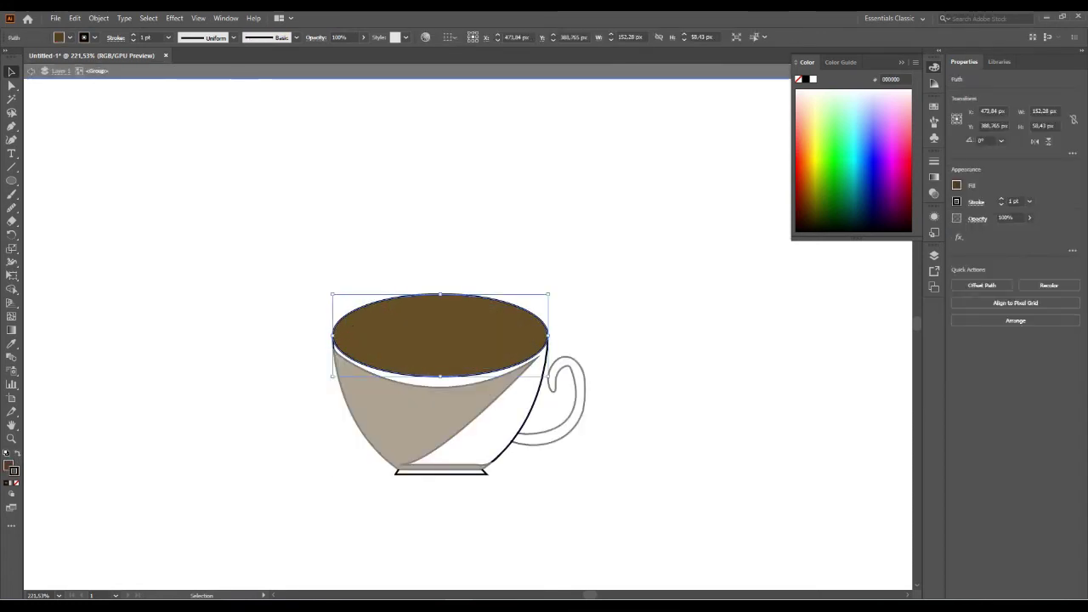
{"action": "left_click", "coordinate": [813, 79]}
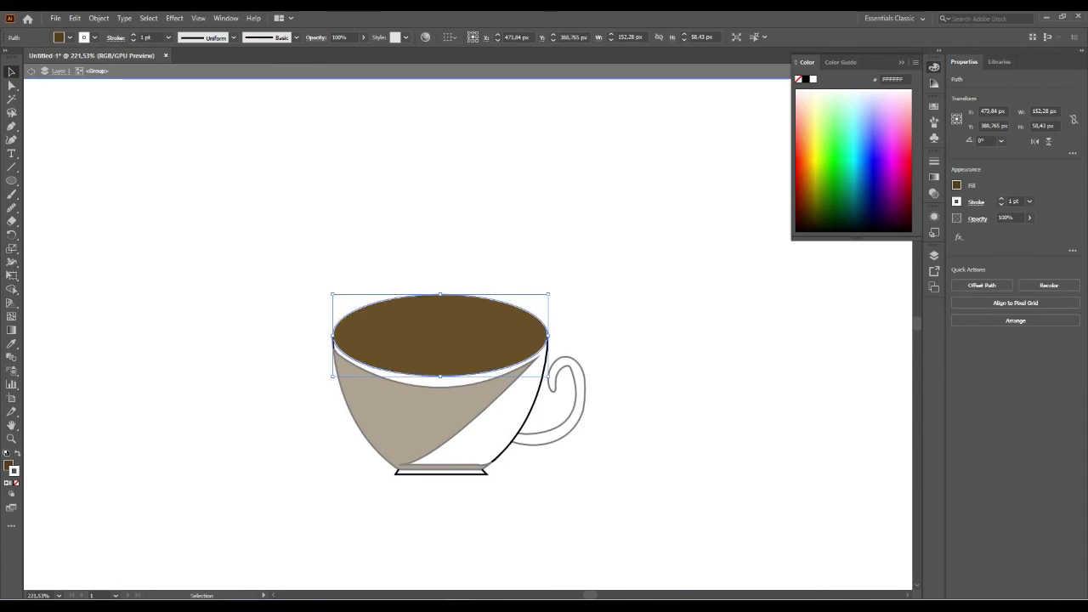
Step: Make the top ellipse white-filled with a black #000000 outline
{"action": "key", "text": "shift+x"}
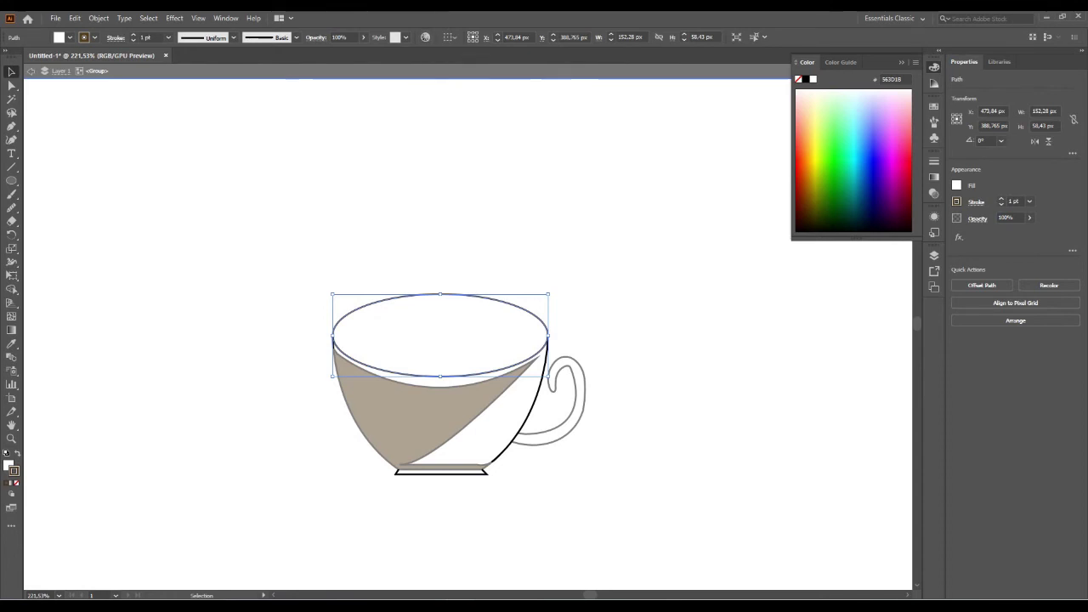
{"action": "key", "text": "Escape"}
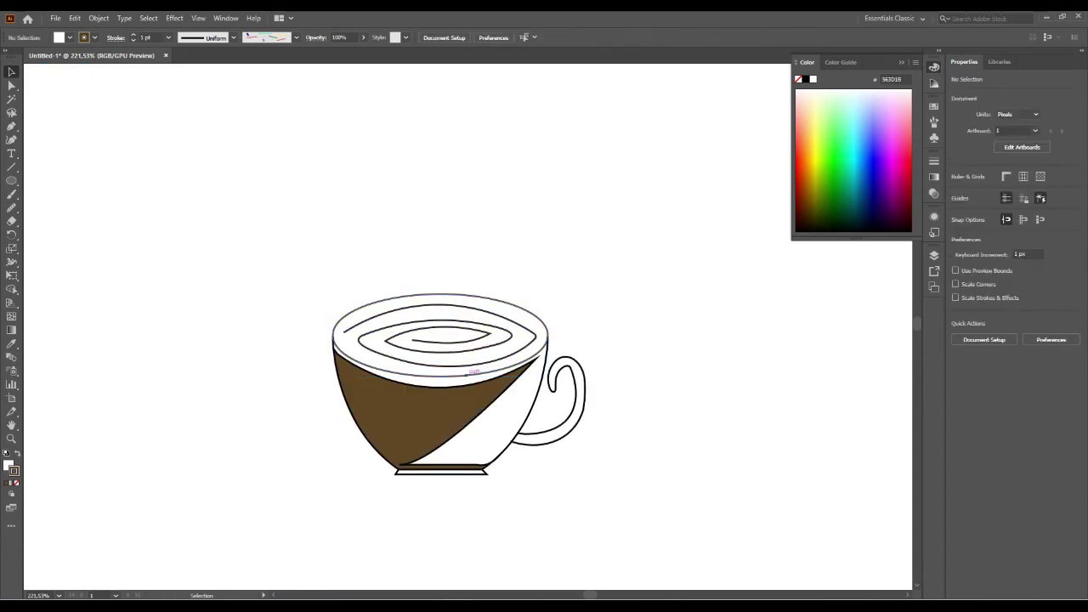
{"action": "double_click", "coordinate": [466, 374]}
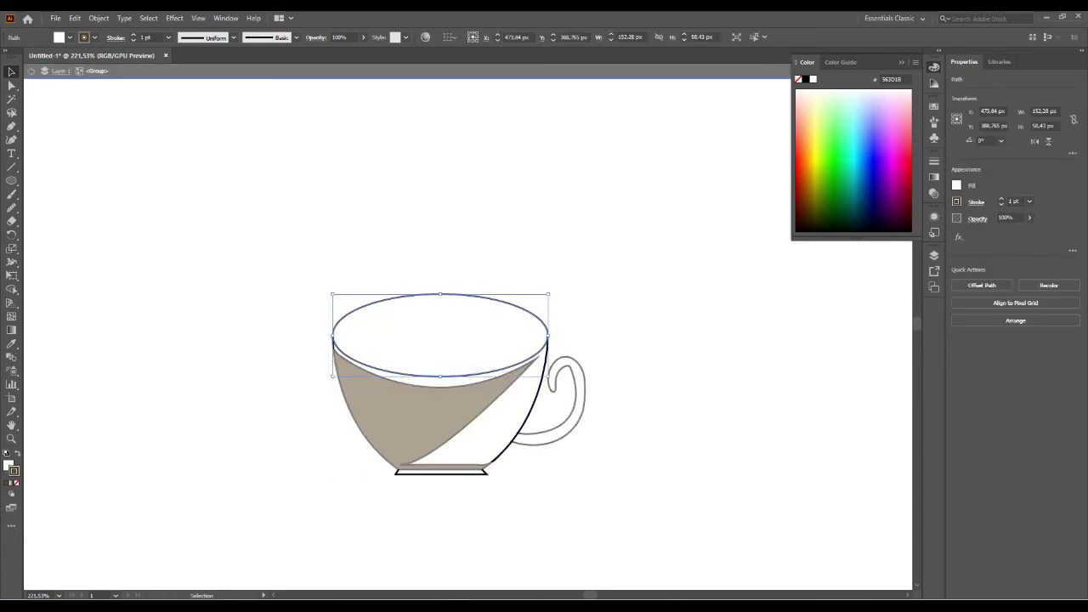
{"action": "double_click", "coordinate": [15, 470]}
{"action": "type", "text": "000000"}
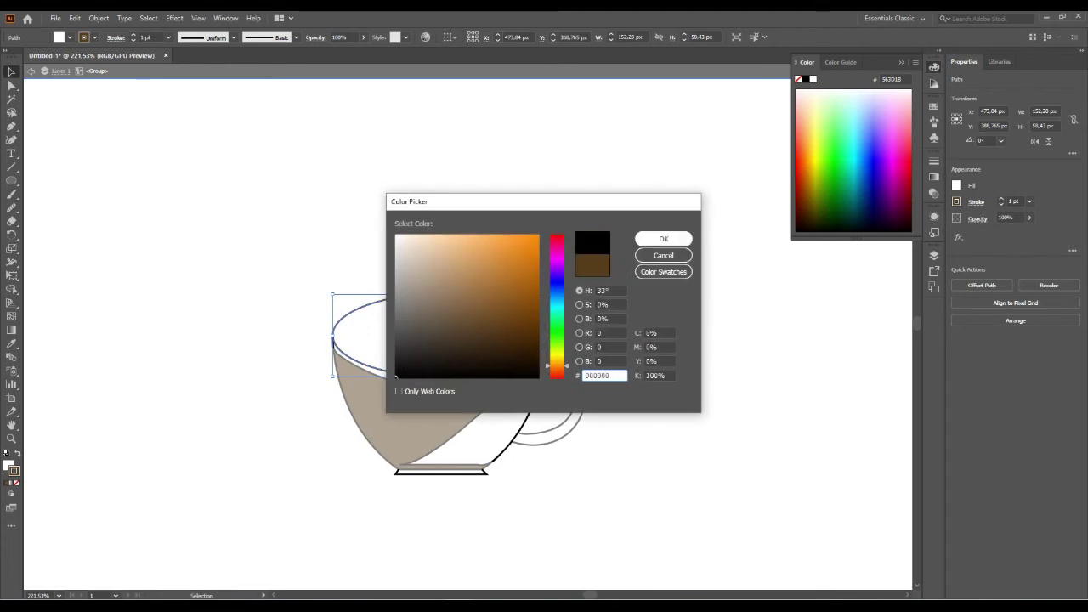
{"action": "key", "text": "Return"}
{"action": "key", "text": "Escape"}
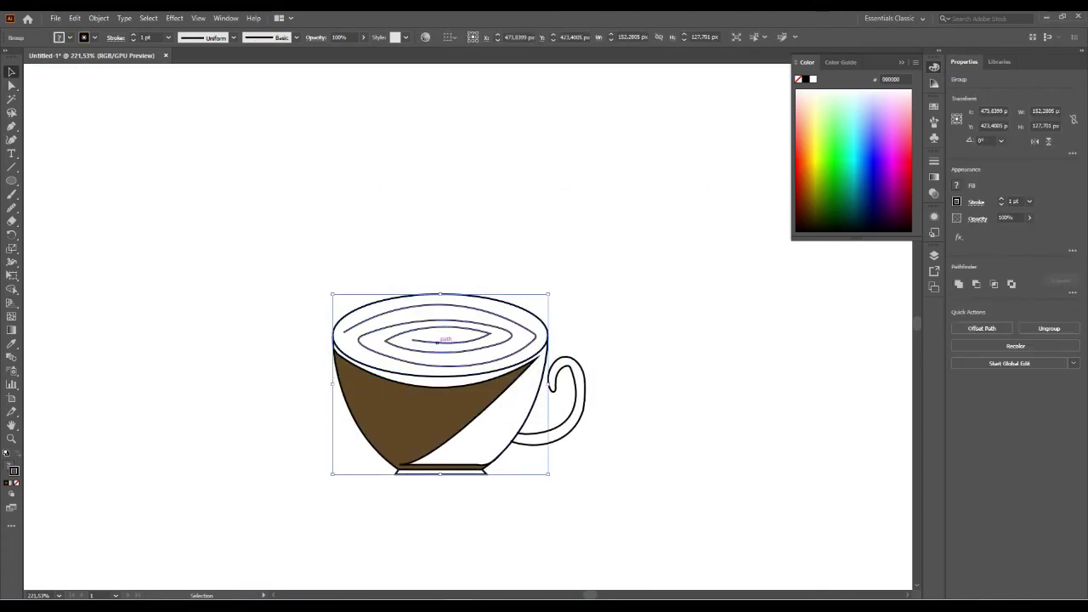
Step: Give the swirl Width Profile 1 and a 5 pt stroke
{"action": "left_click", "coordinate": [440, 322]}
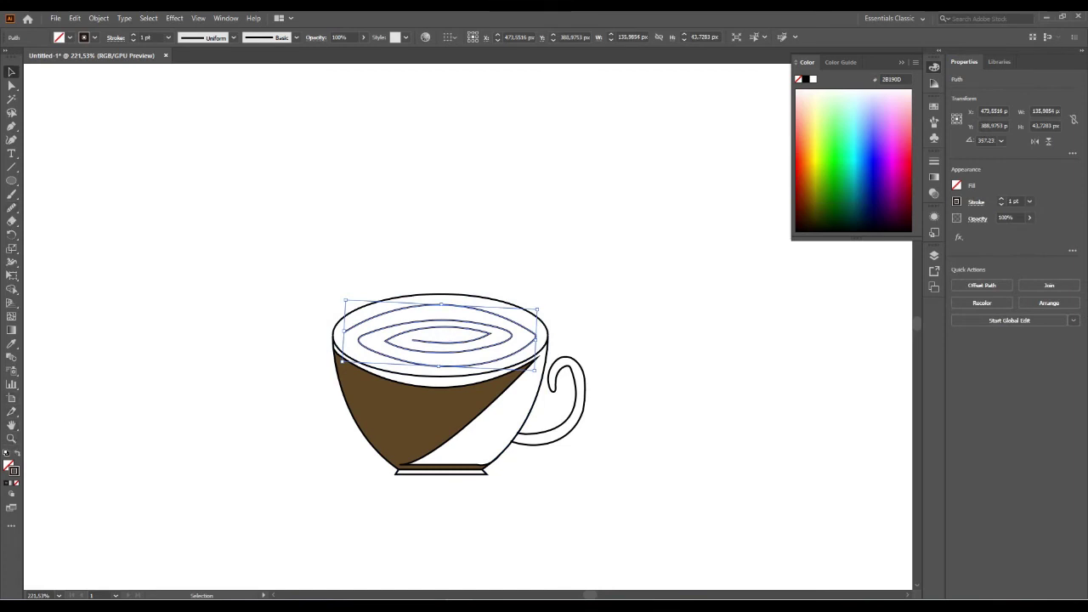
{"action": "left_click", "coordinate": [233, 37]}
{"action": "left_click", "coordinate": [196, 73]}
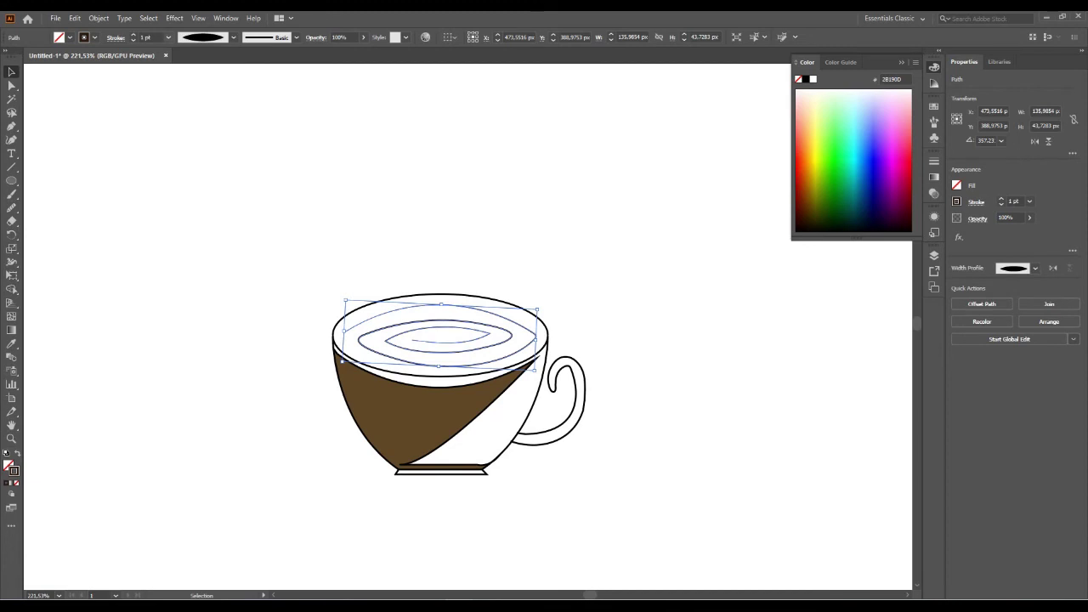
{"action": "left_click", "coordinate": [168, 38]}
{"action": "left_click", "coordinate": [182, 137]}
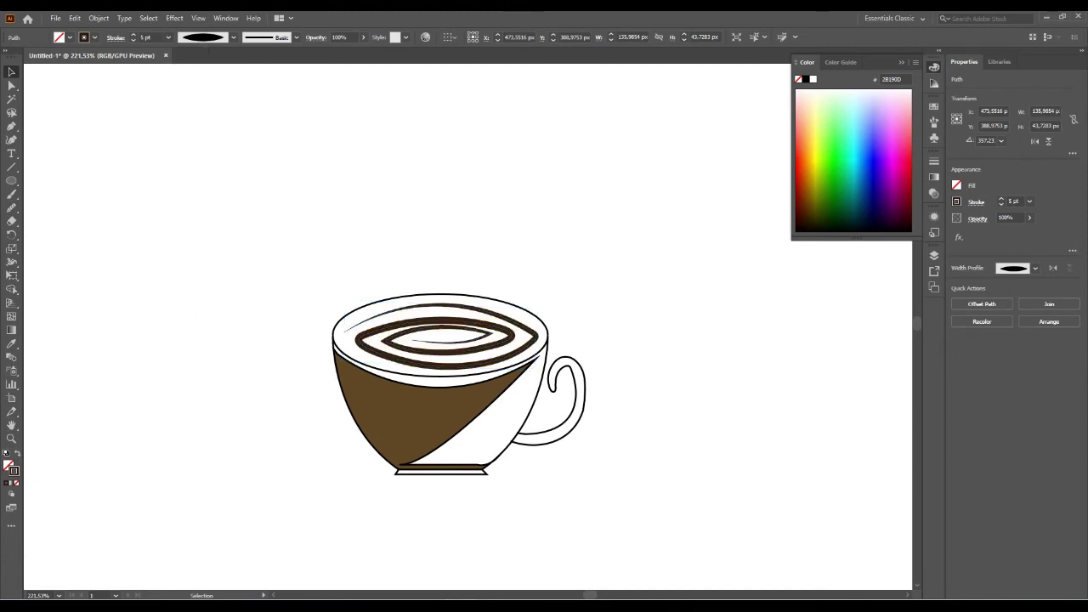
{"action": "key", "text": "ctrl+shift+a"}
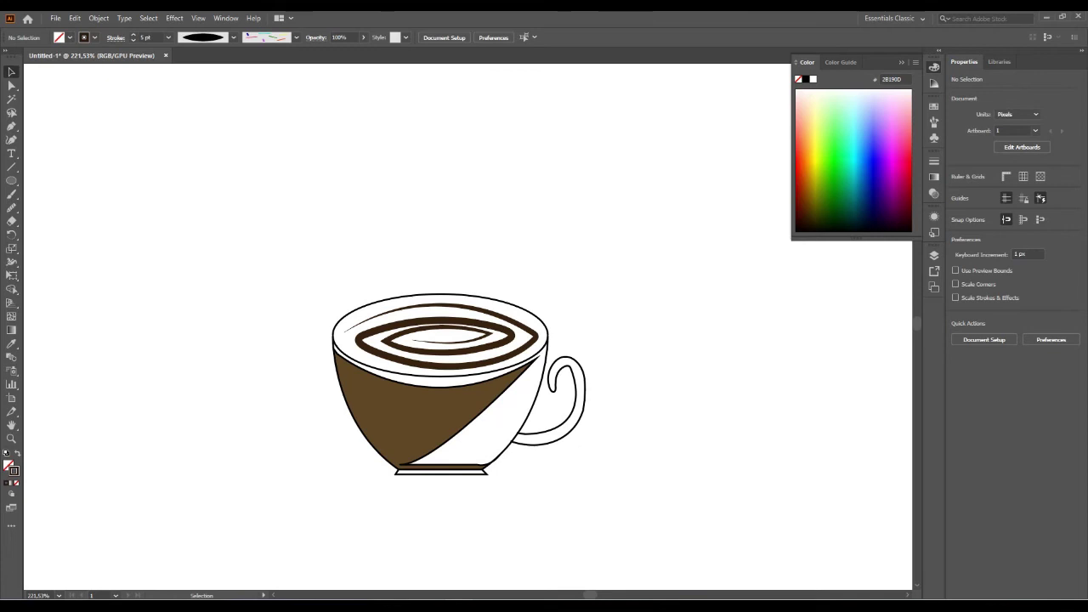
Step: Recolour the swirl stroke a lighter coffee brown, #4C311E
{"action": "left_click", "coordinate": [358, 340]}
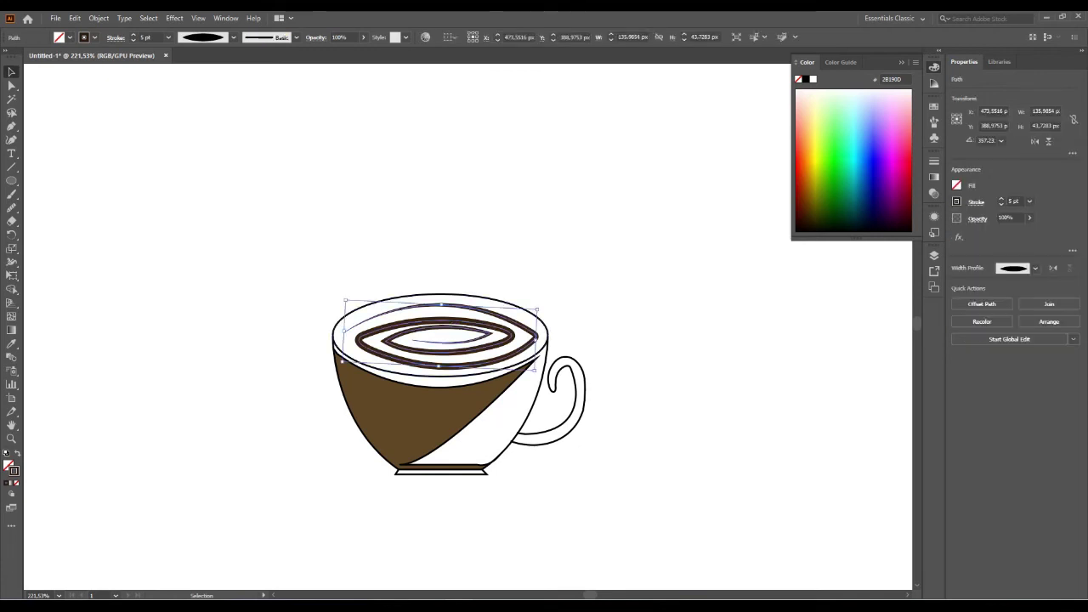
{"action": "double_click", "coordinate": [13, 470]}
{"action": "left_click_drag", "start_coordinate": [496, 355], "coordinate": [497, 332]}
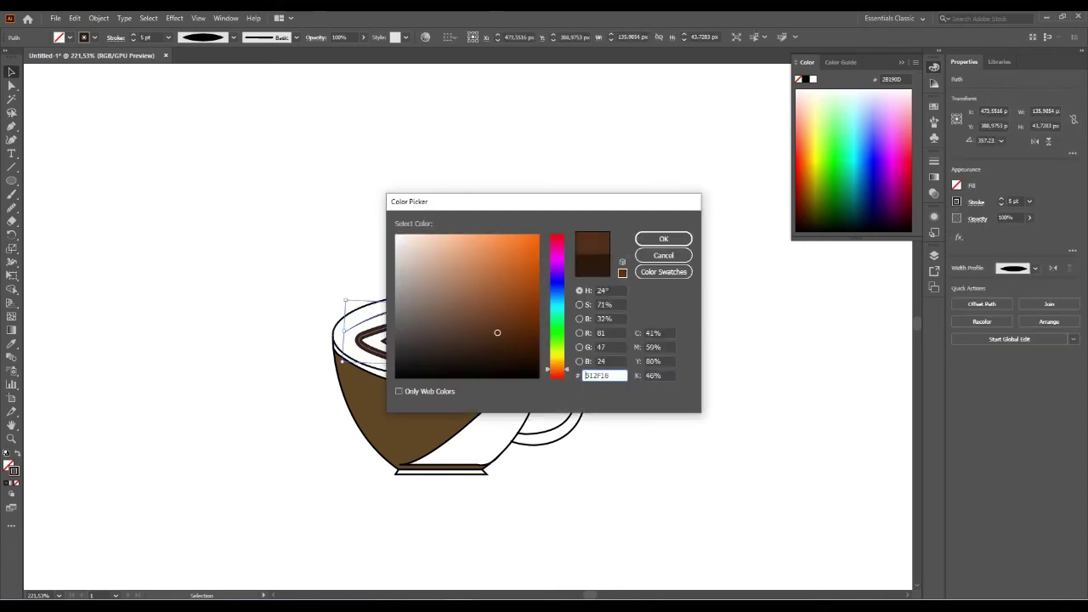
{"action": "left_click", "coordinate": [664, 239]}
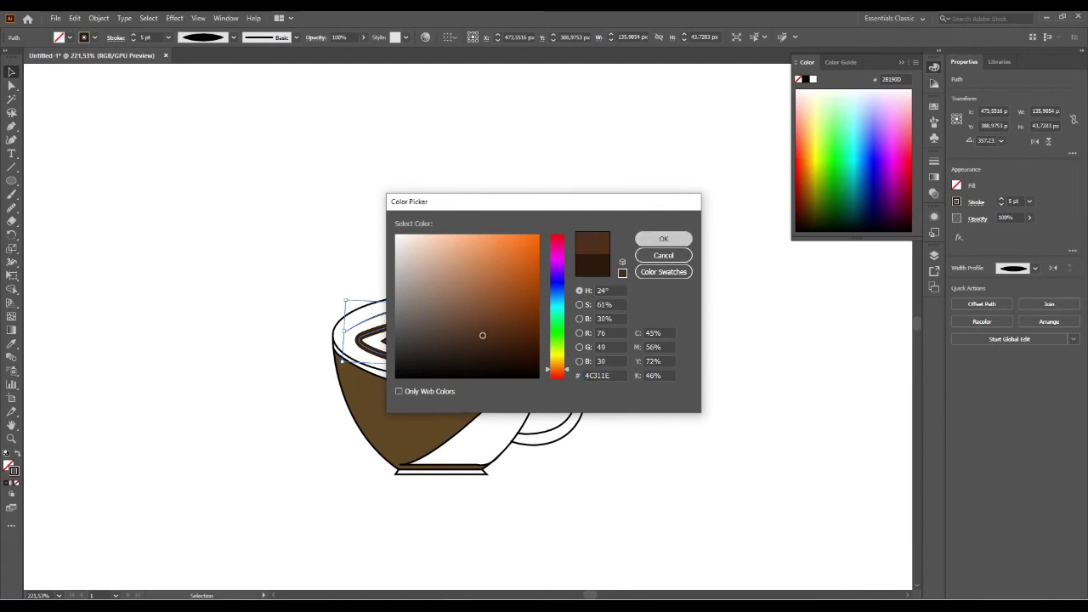
{"action": "left_click", "coordinate": [664, 239]}
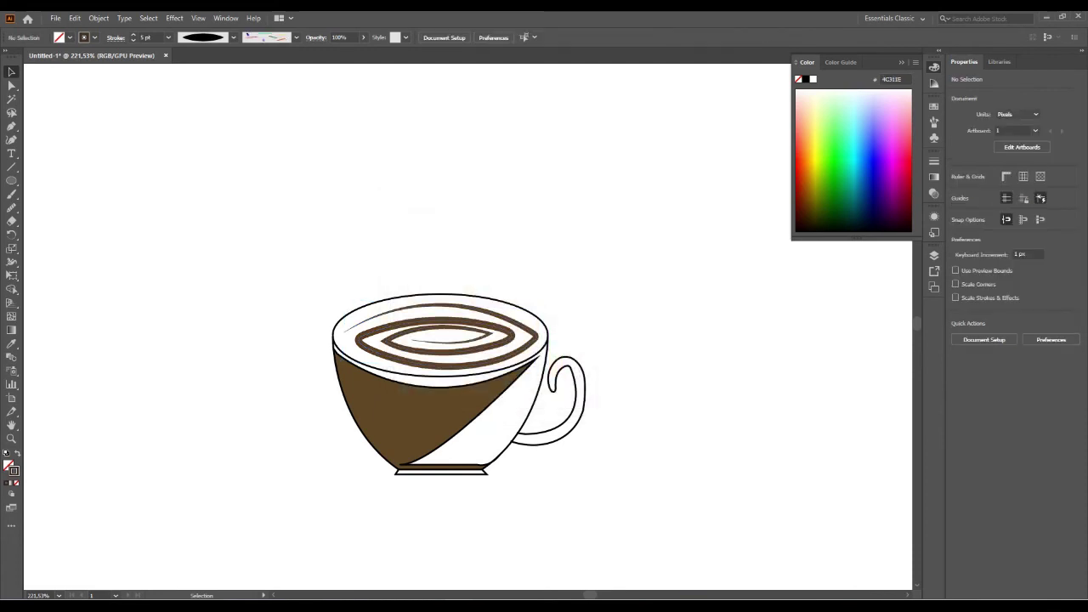
{"action": "left_click", "coordinate": [585, 391]}
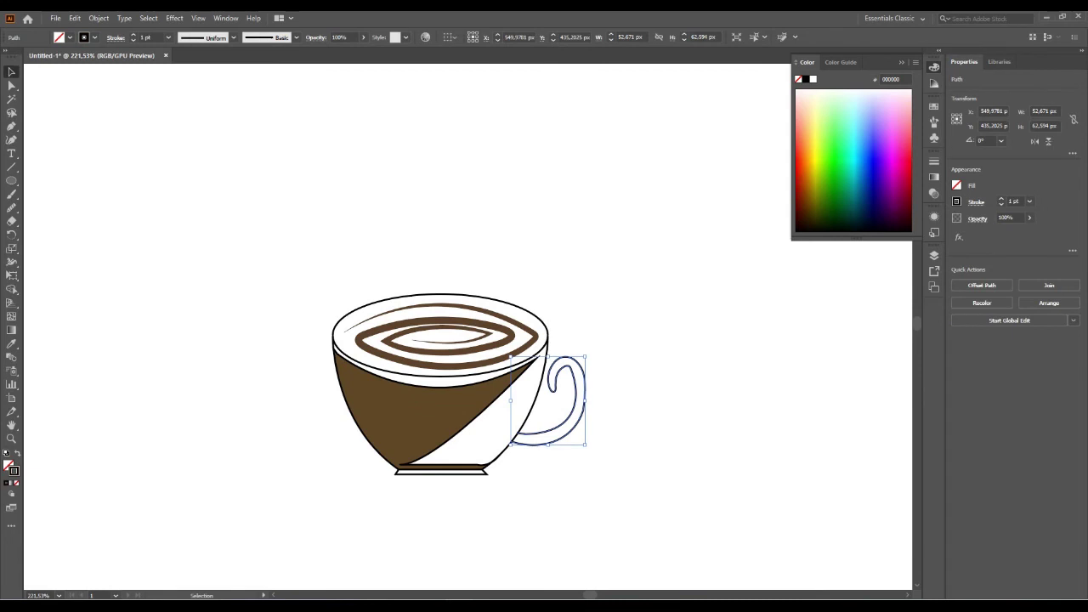
Step: Colour the cup handle's stroke brown #51321D, then select all the cup artwork
{"action": "double_click", "coordinate": [12, 470]}
{"action": "type", "text": "442611"}
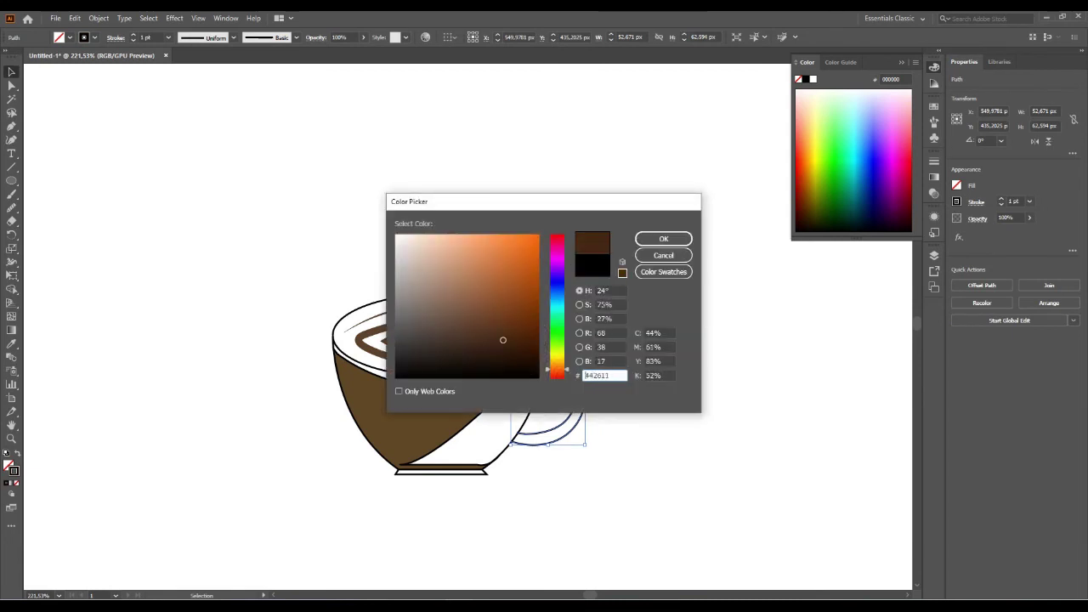
{"action": "type", "text": "51321D"}
{"action": "left_click", "coordinate": [664, 239]}
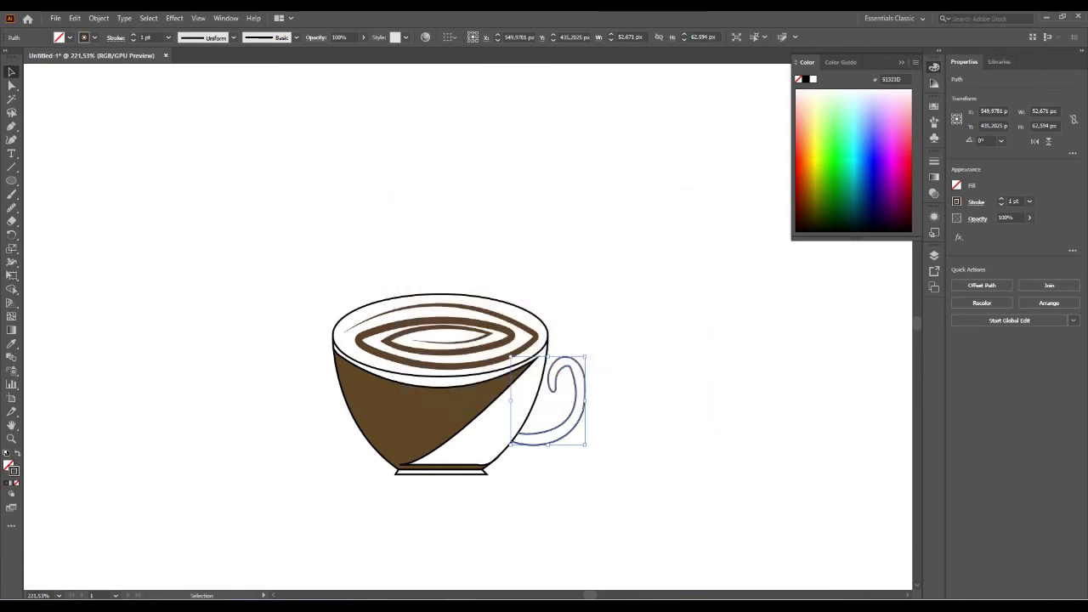
{"action": "key", "text": "ctrl+shift+a"}
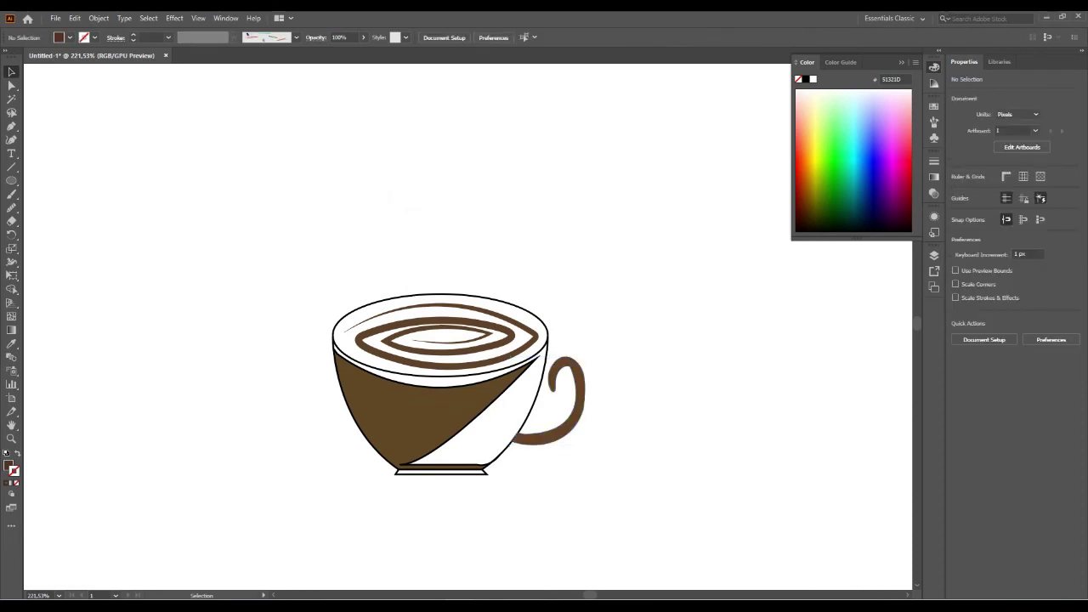
{"action": "key", "text": "F6"}
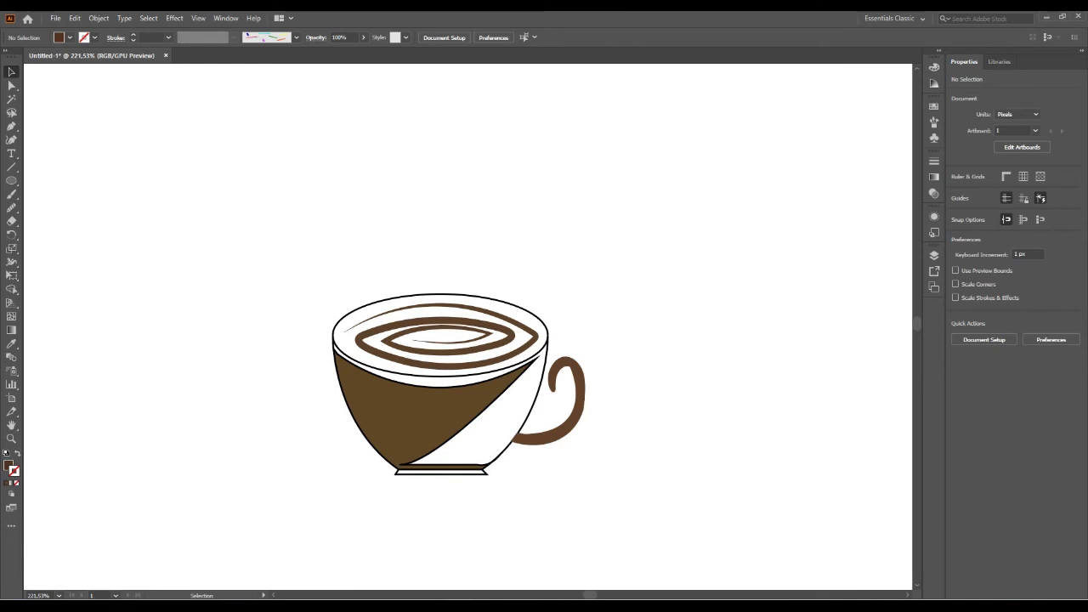
{"action": "key", "text": "ctrl+a"}
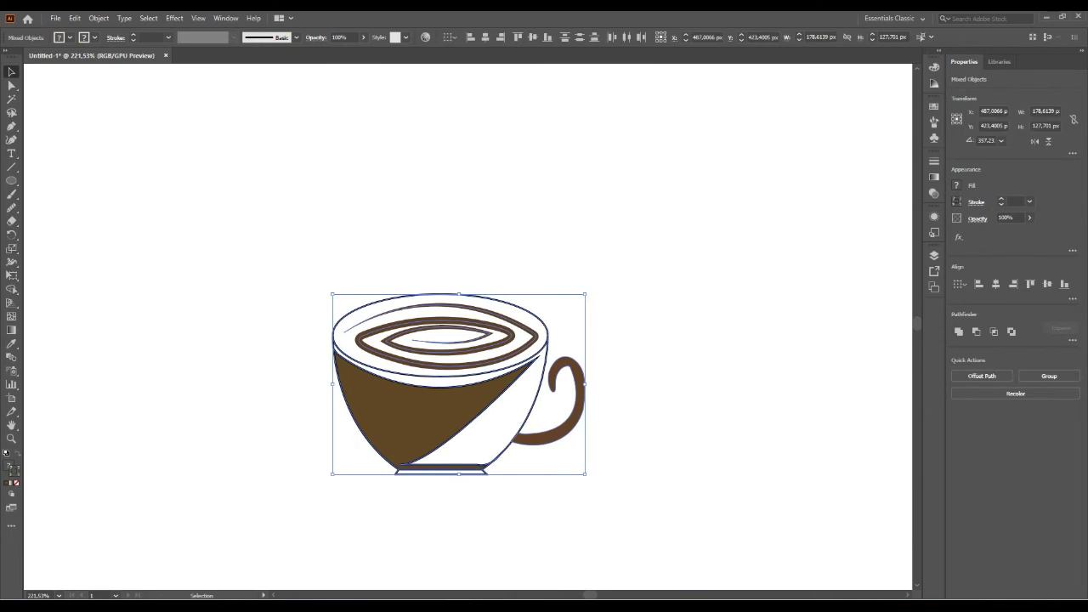
Step: Drag the cup's right edge inward, narrowing the whole drawing to about 164.6 px
{"action": "mouse_move", "coordinate": [587, 473]}
{"action": "left_mouse_down"}
{"action": "mouse_move", "coordinate": [690, 554]}
{"action": "mouse_move", "coordinate": [567, 475]}
{"action": "left_mouse_up"}
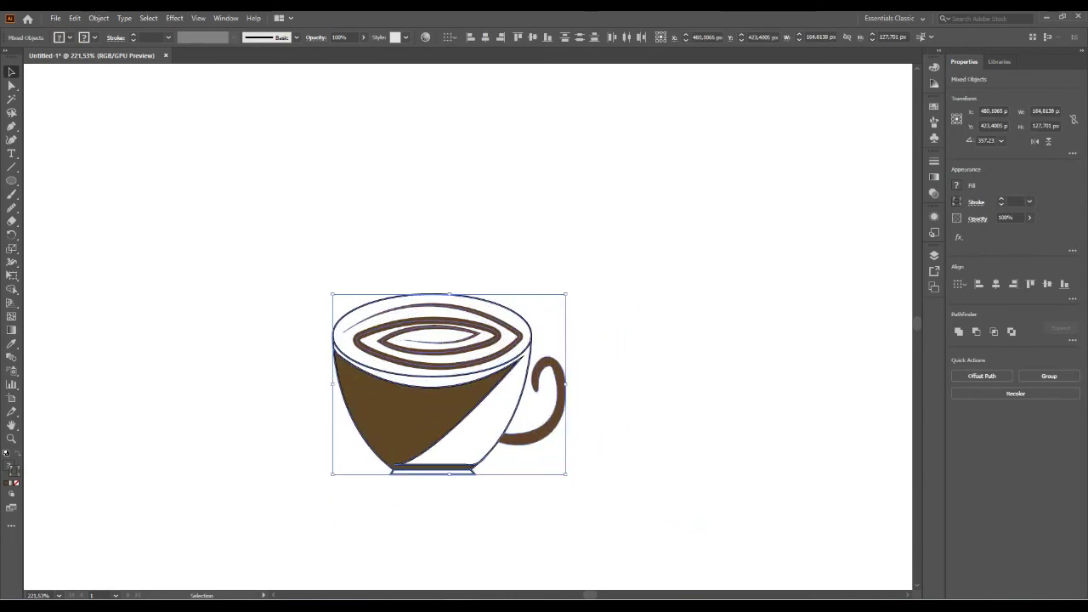
{"action": "key", "text": "ctrl+shift+a"}
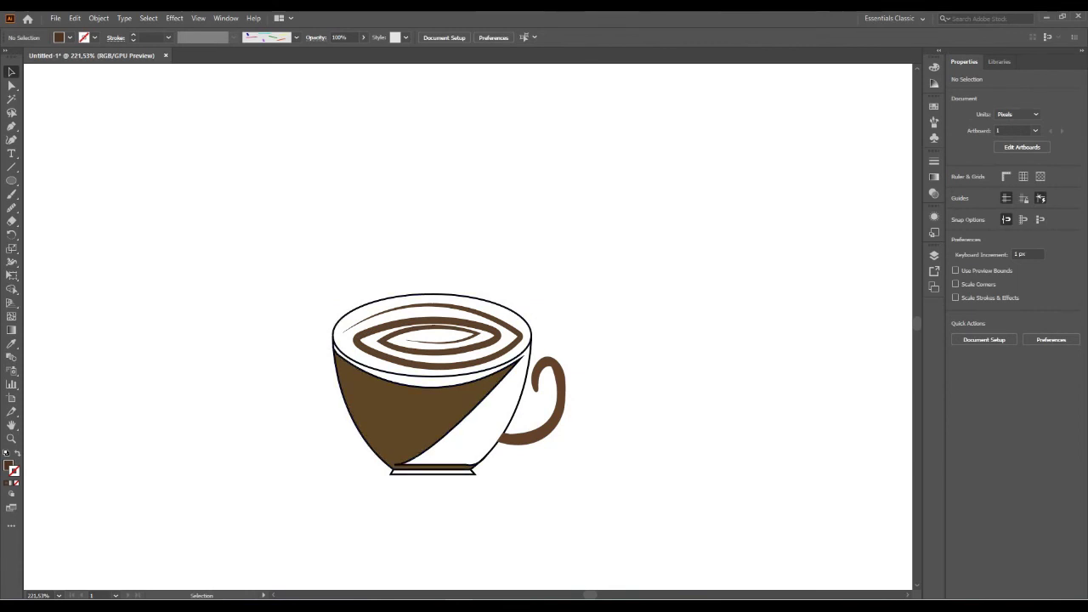
{"action": "scroll", "coordinate": [449, 391], "scroll_direction": "up", "scroll_amount": 2}
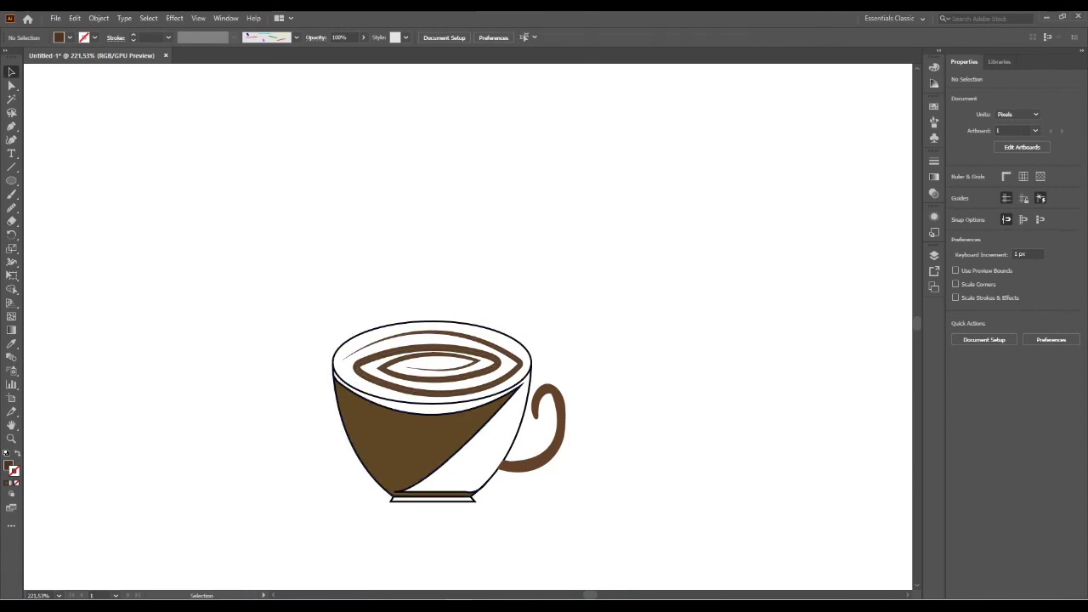
{"action": "scroll", "coordinate": [449, 432], "scroll_direction": "up", "scroll_amount": 3}
Step: Draw an S-shaped steam curve above the cup with a brown #54341E stroke
{"action": "key", "text": "p"}
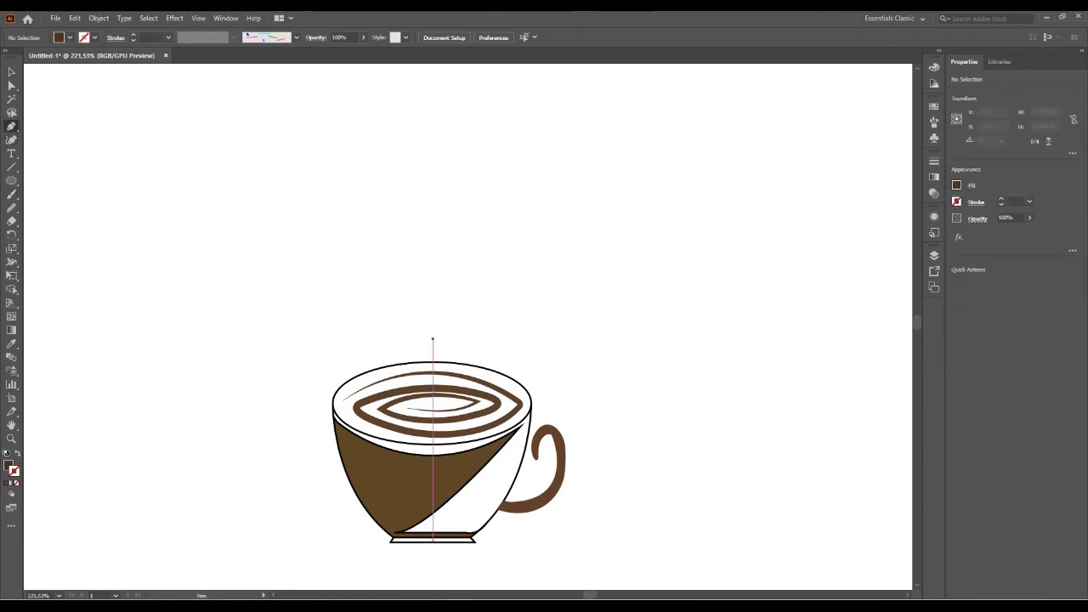
{"action": "left_click_drag", "start_coordinate": [433, 339], "coordinate": [432, 254]}
{"action": "left_click_drag", "start_coordinate": [445, 293], "coordinate": [468, 279]}
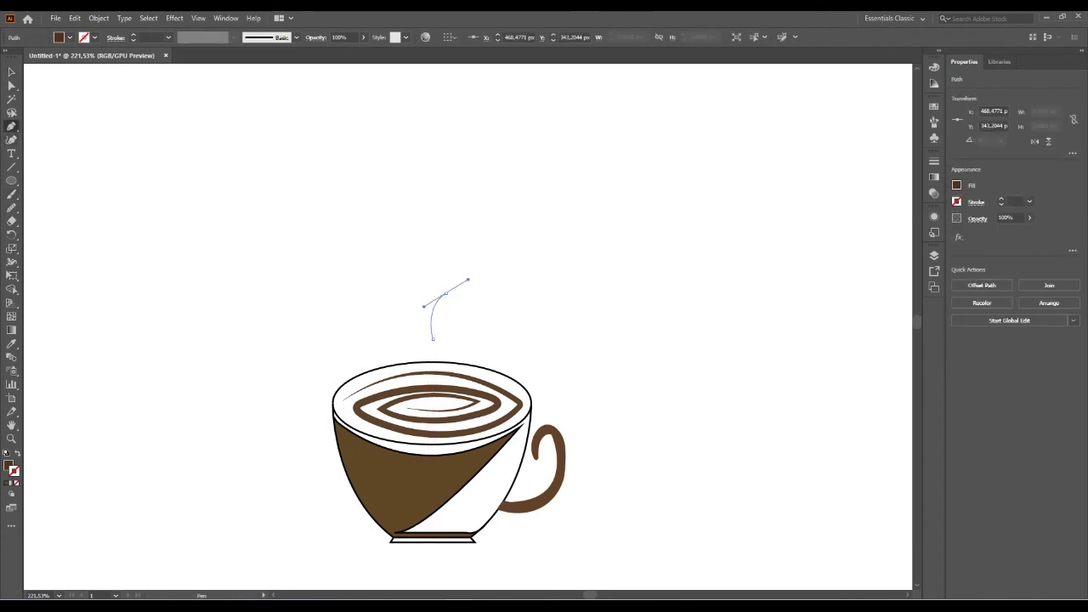
{"action": "left_click_drag", "start_coordinate": [446, 236], "coordinate": [466, 247]}
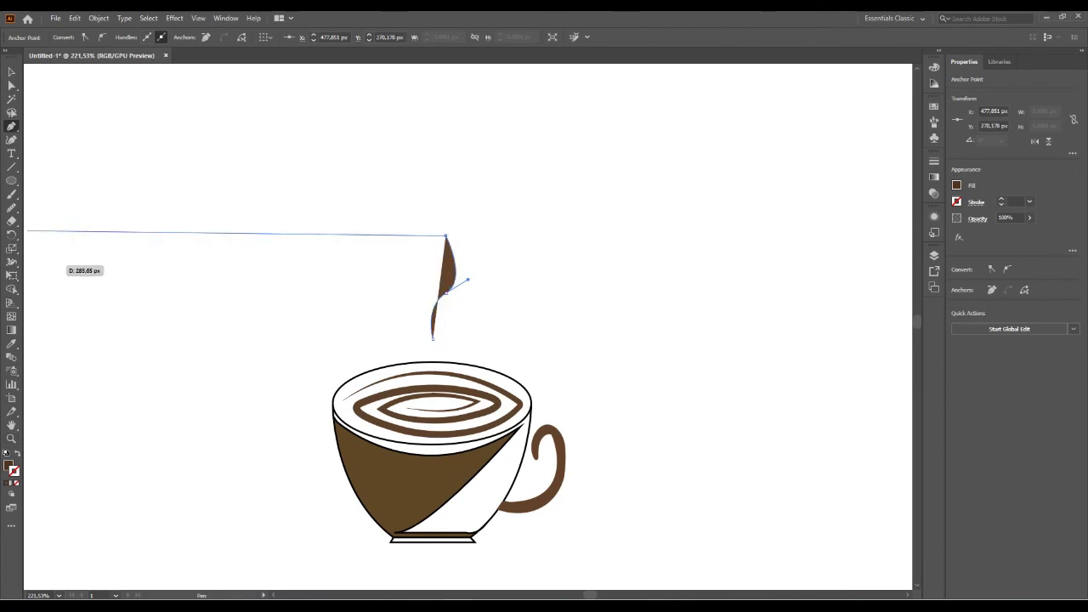
{"action": "key", "text": "shift+x"}
{"action": "double_click", "coordinate": [14, 471]}
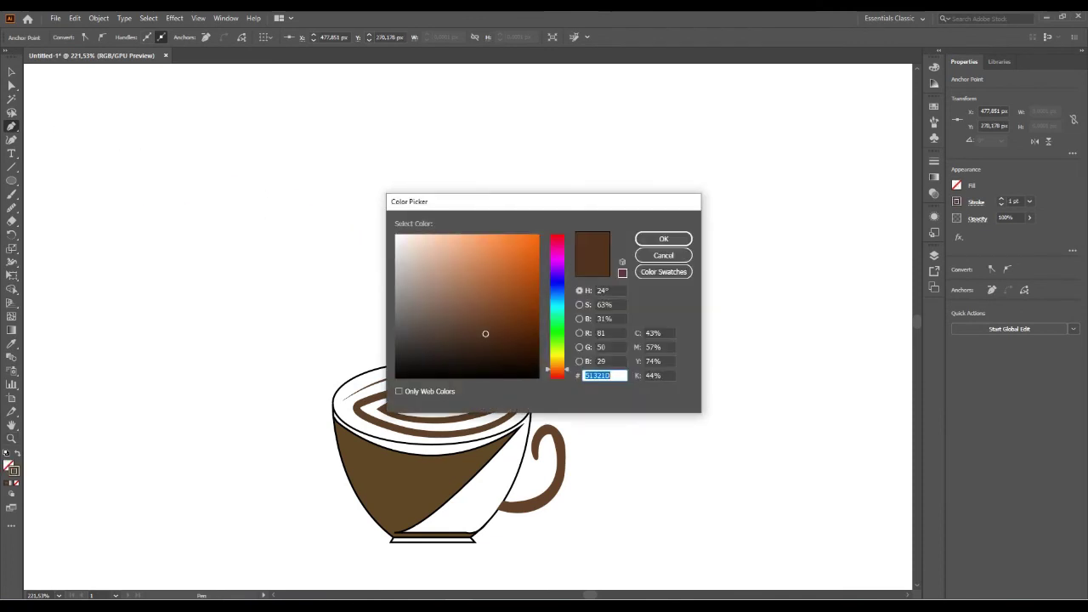
{"action": "left_click_drag", "start_coordinate": [485, 333], "coordinate": [488, 331]}
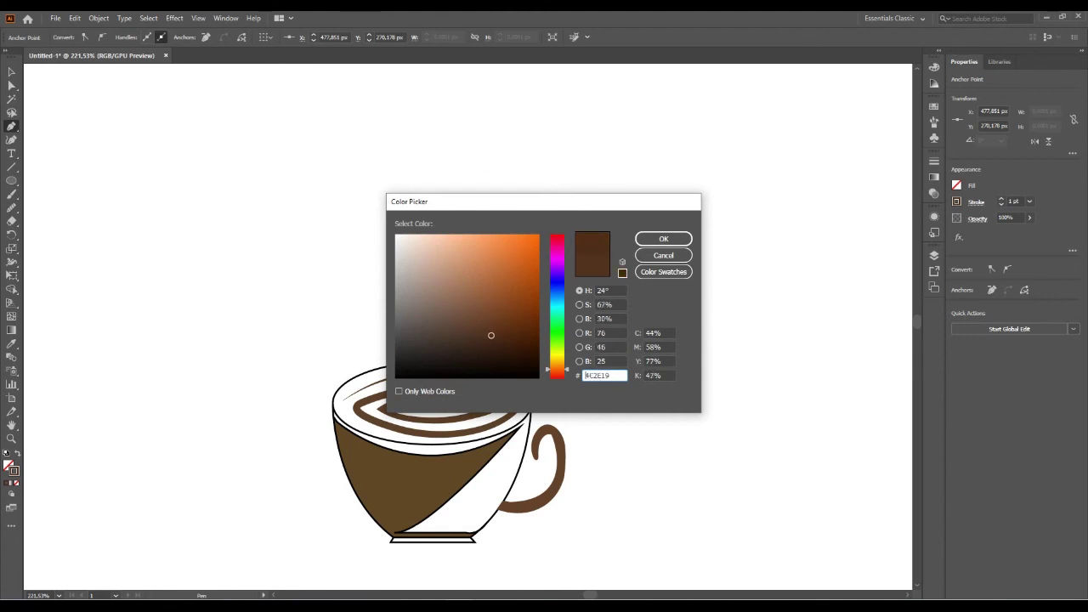
{"action": "left_click", "coordinate": [663, 239]}
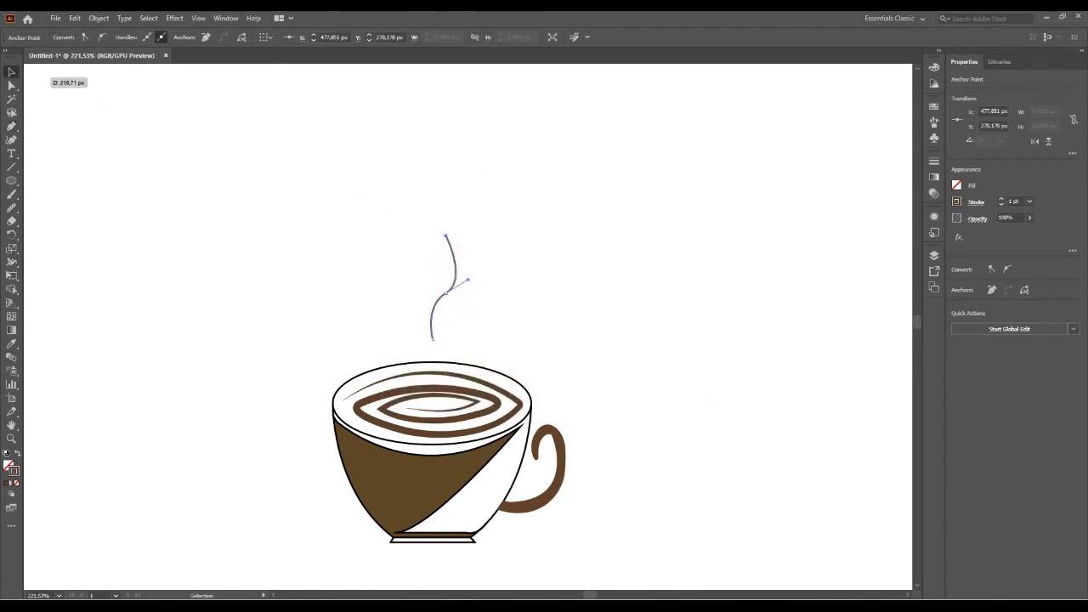
{"action": "left_click", "coordinate": [11, 72]}
Step: Apply Width Profile 1 to taper the steam line
{"action": "left_click", "coordinate": [455, 270]}
{"action": "left_click", "coordinate": [234, 37]}
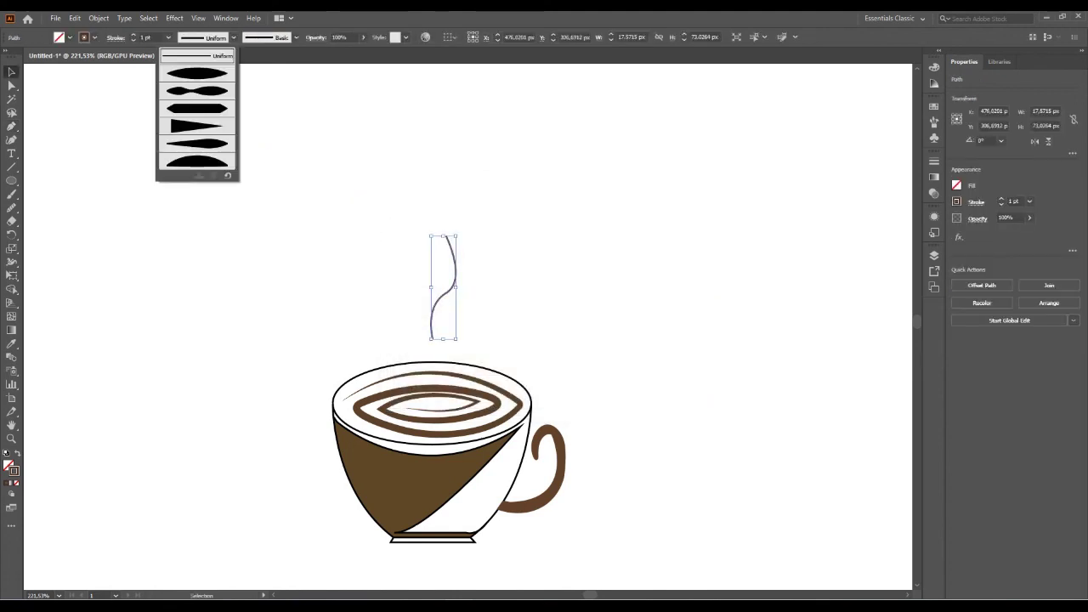
{"action": "left_click", "coordinate": [199, 78]}
{"action": "left_click_drag", "start_coordinate": [366, 239], "coordinate": [460, 303]}
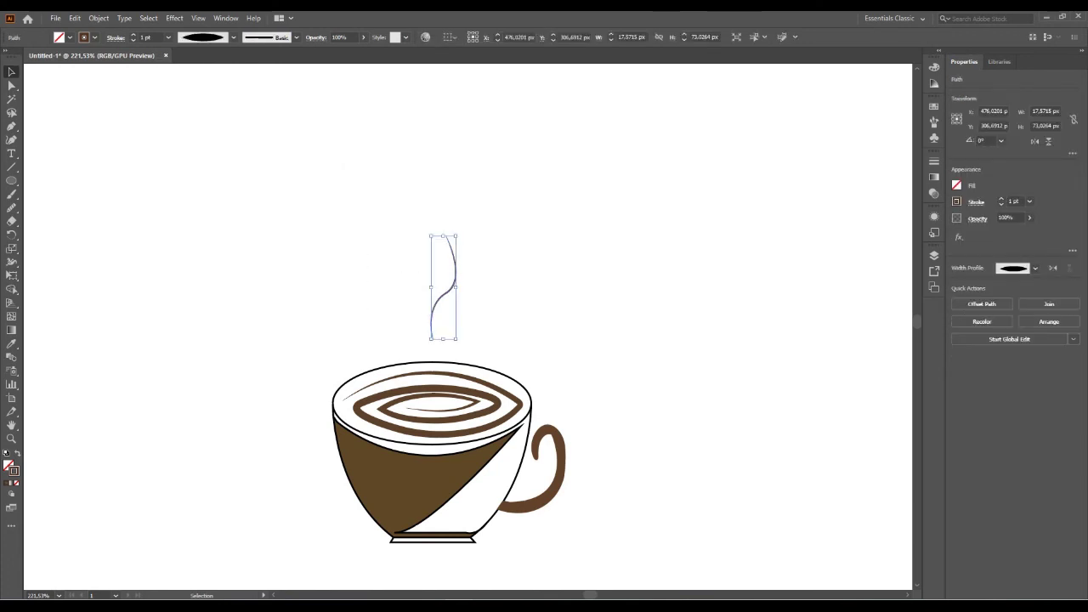
{"action": "left_click_drag", "start_coordinate": [286, 228], "coordinate": [442, 289]}
Step: Smooth and reshape the steam line's bottom anchor with the Anchor Point tool
{"action": "left_click_drag", "start_coordinate": [11, 126], "coordinate": [68, 168]}
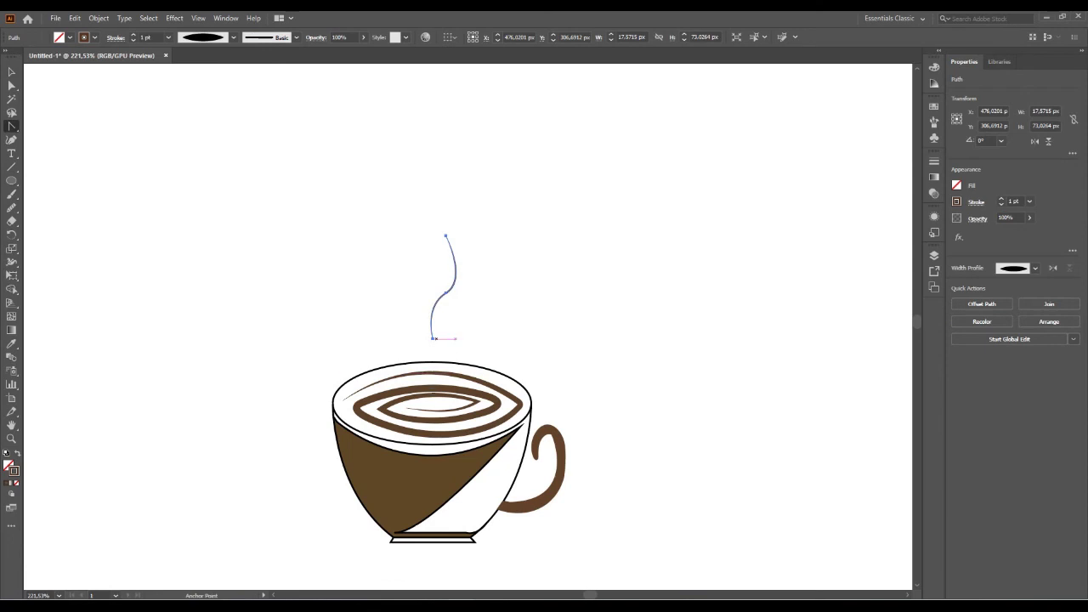
{"action": "left_click_drag", "start_coordinate": [433, 337], "coordinate": [448, 343]}
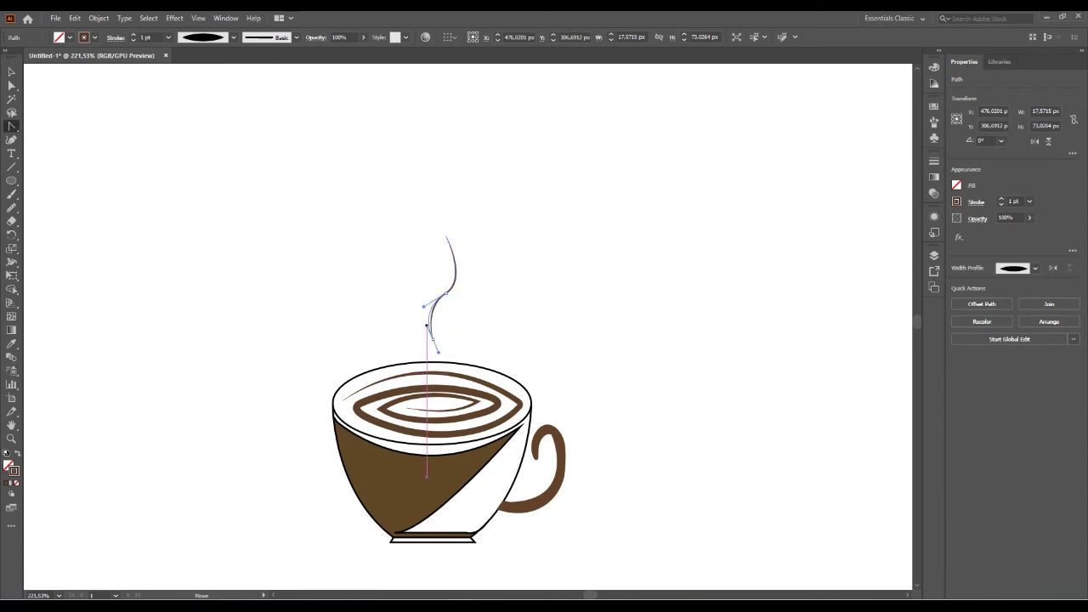
{"action": "left_click_drag", "start_coordinate": [448, 331], "coordinate": [449, 383]}
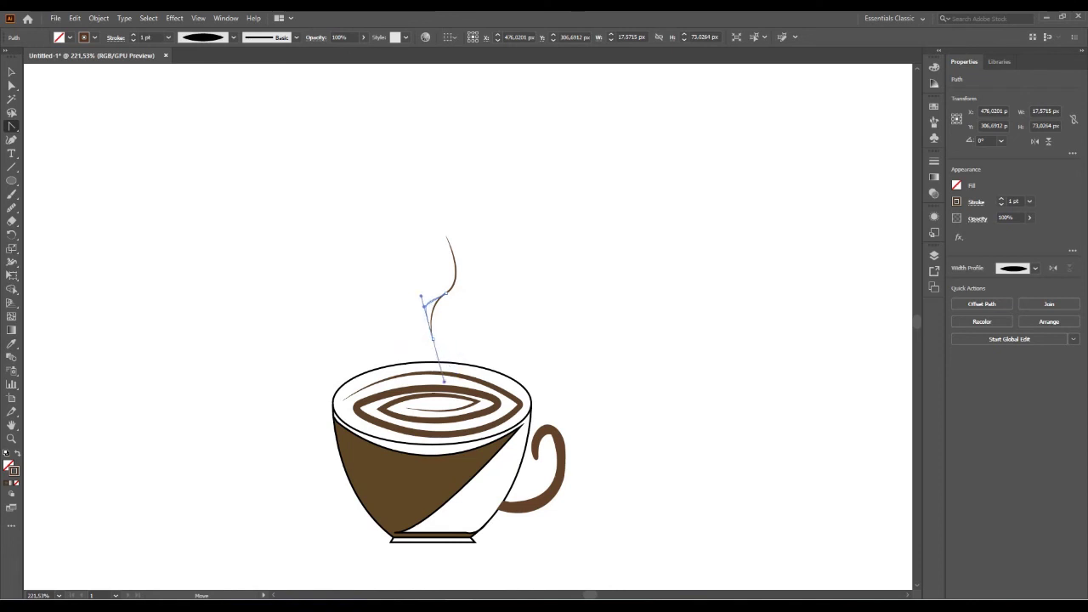
{"action": "left_click_drag", "start_coordinate": [446, 372], "coordinate": [449, 379]}
{"action": "left_click", "coordinate": [442, 294]}
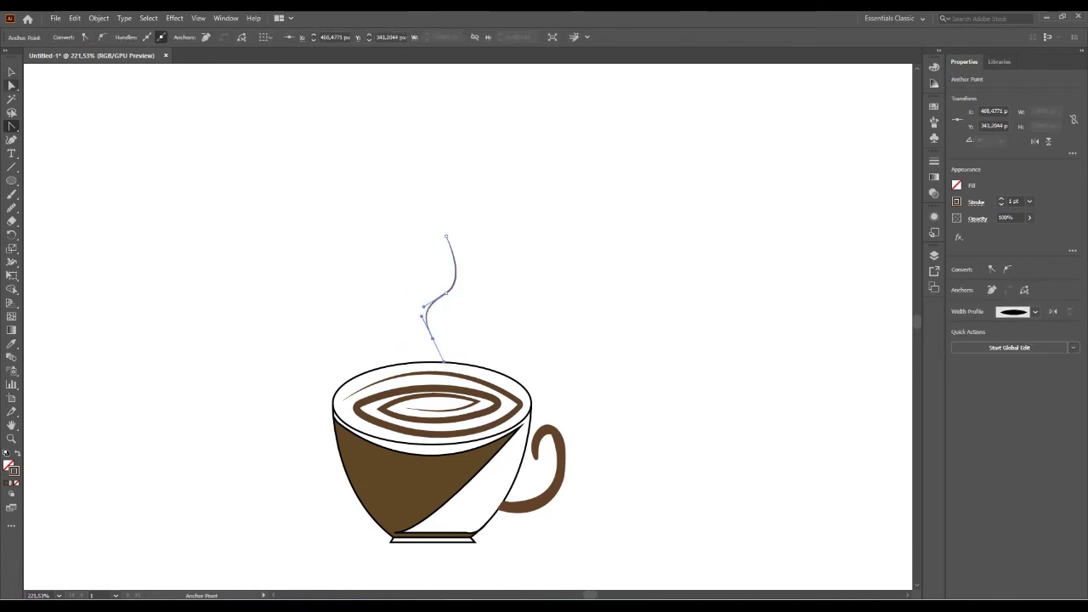
{"action": "key", "text": "v"}
{"action": "key", "text": "ctrl+shift+a"}
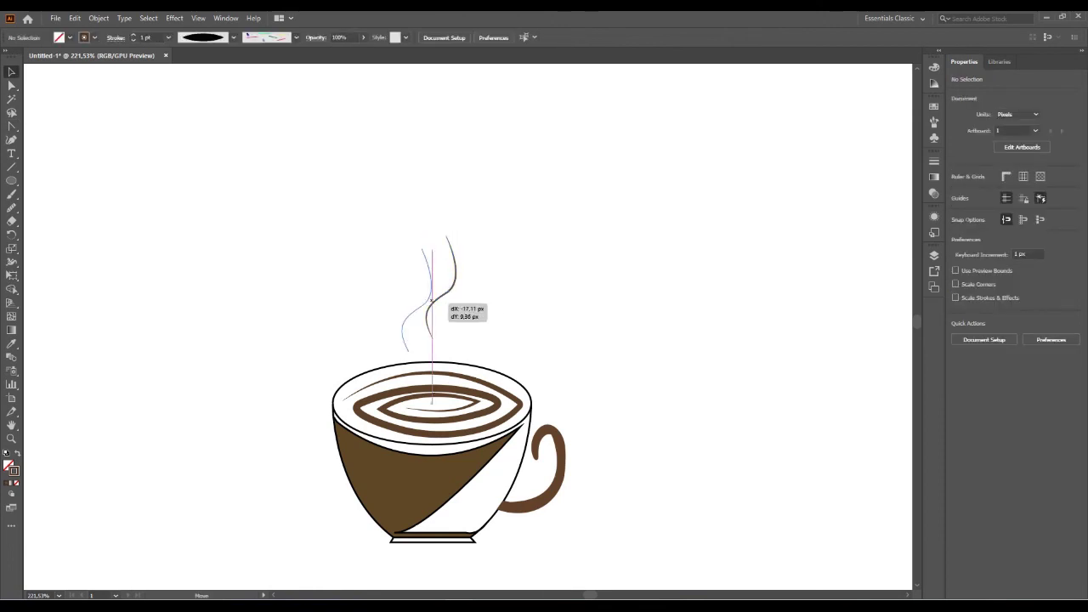
Step: Nudge the steam line into place and set its stroke to 4 pt
{"action": "left_click_drag", "start_coordinate": [454, 286], "coordinate": [432, 300]}
{"action": "left_click", "coordinate": [169, 38]}
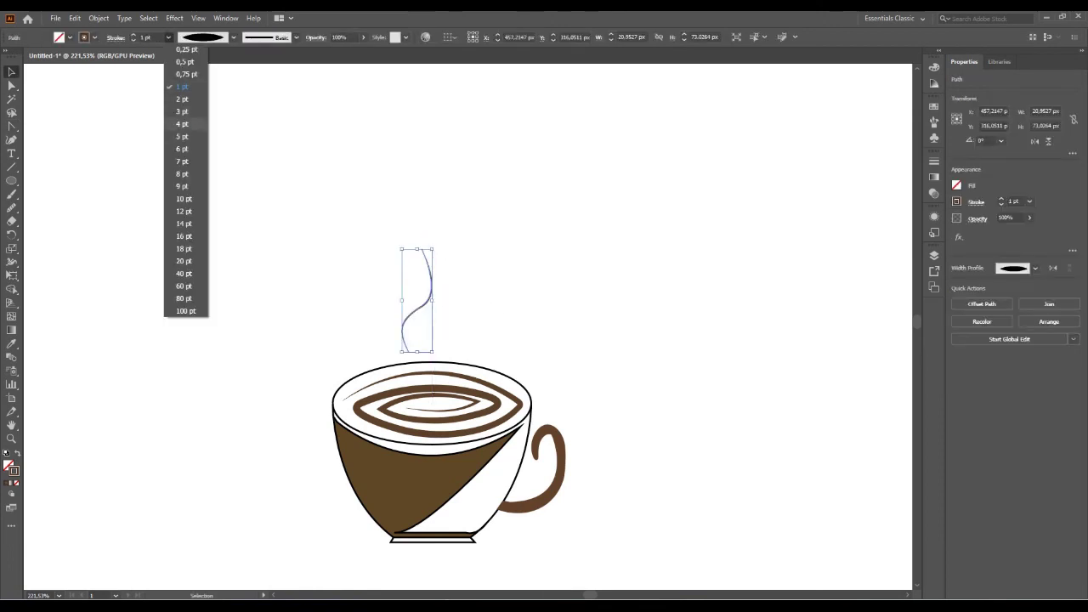
{"action": "left_click", "coordinate": [195, 124]}
{"action": "key", "text": "ctrl+shift+a"}
Step: Duplicate the steam line into three evenly spaced copies and draw a flat ellipse below the cup
{"action": "mouse_move", "coordinate": [391, 307]}
{"action": "left_mouse_down"}
{"action": "mouse_move", "coordinate": [439, 311]}
{"action": "mouse_move", "coordinate": [449, 271]}
{"action": "mouse_move", "coordinate": [456, 277]}
{"action": "mouse_move", "coordinate": [389, 318]}
{"action": "mouse_move", "coordinate": [450, 270]}
{"action": "mouse_move", "coordinate": [498, 313]}
{"action": "left_mouse_up"}
{"action": "left_click", "coordinate": [934, 66]}
{"action": "mouse_move", "coordinate": [451, 277]}
{"action": "left_mouse_down"}
{"action": "mouse_move", "coordinate": [434, 311]}
{"action": "mouse_move", "coordinate": [459, 305]}
{"action": "left_mouse_up"}
{"action": "mouse_move", "coordinate": [382, 311]}
{"action": "left_mouse_down"}
{"action": "mouse_move", "coordinate": [427, 303]}
{"action": "mouse_move", "coordinate": [476, 272]}
{"action": "left_mouse_up"}
{"action": "scroll", "coordinate": [451, 358], "scroll_direction": "down", "scroll_amount": 4}
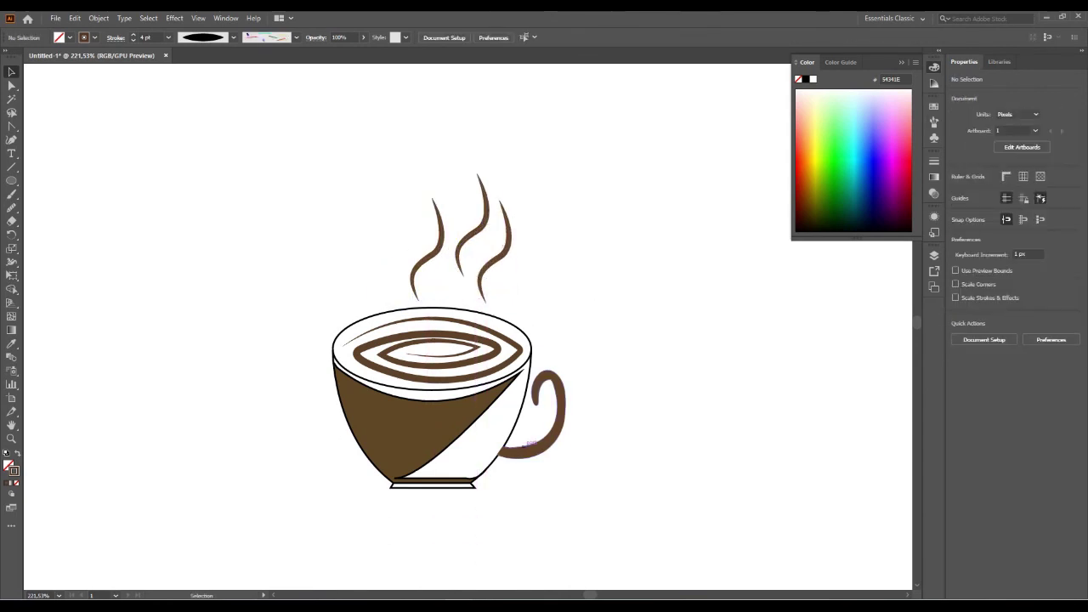
{"action": "key", "text": "l"}
{"action": "mouse_move", "coordinate": [289, 412]}
{"action": "left_mouse_down"}
{"action": "mouse_move", "coordinate": [549, 459]}
{"action": "mouse_move", "coordinate": [481, 437]}
{"action": "left_mouse_up"}
Step: Swap the ellipse to a brown fill and move the saucer arc up beneath the cup
{"action": "key", "text": "shift+x"}
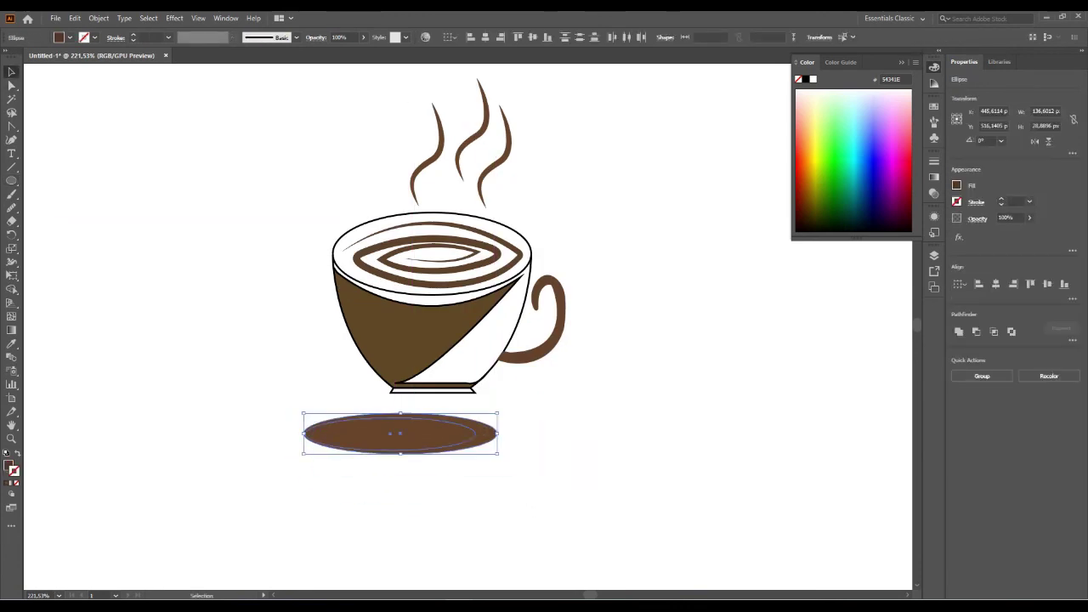
{"action": "key", "text": "ctrl+shift+a"}
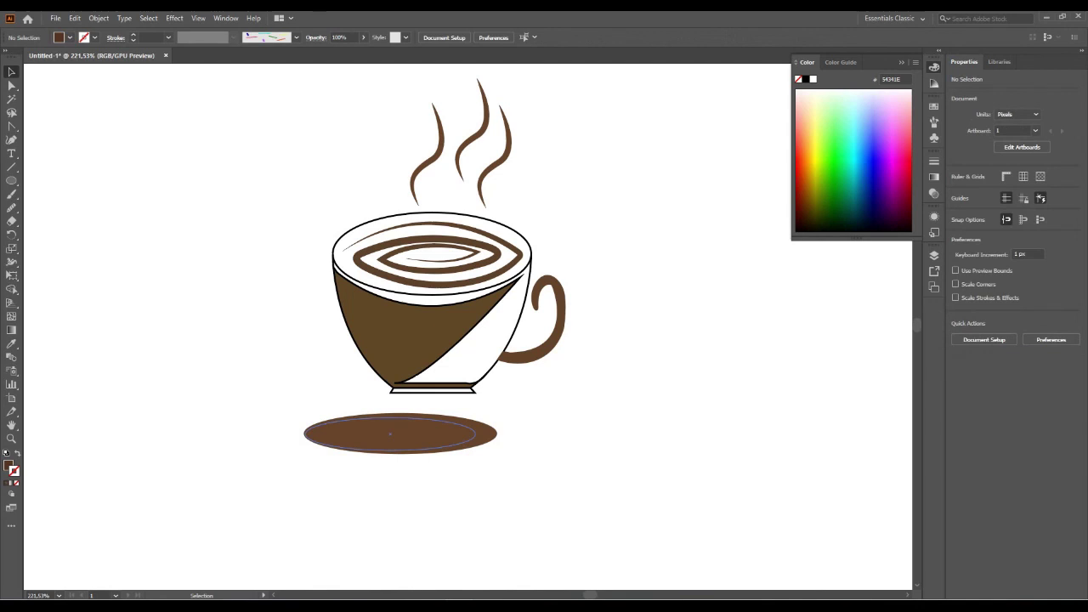
{"action": "left_click", "coordinate": [391, 434]}
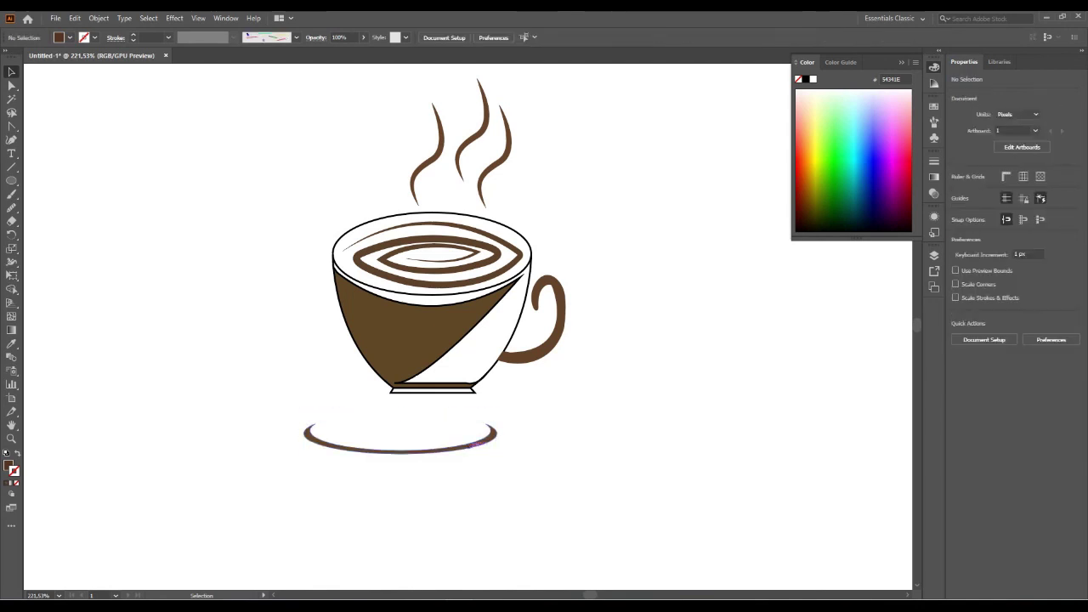
{"action": "left_click_drag", "start_coordinate": [476, 444], "coordinate": [518, 410]}
{"action": "key", "text": "ctrl+shift+a"}
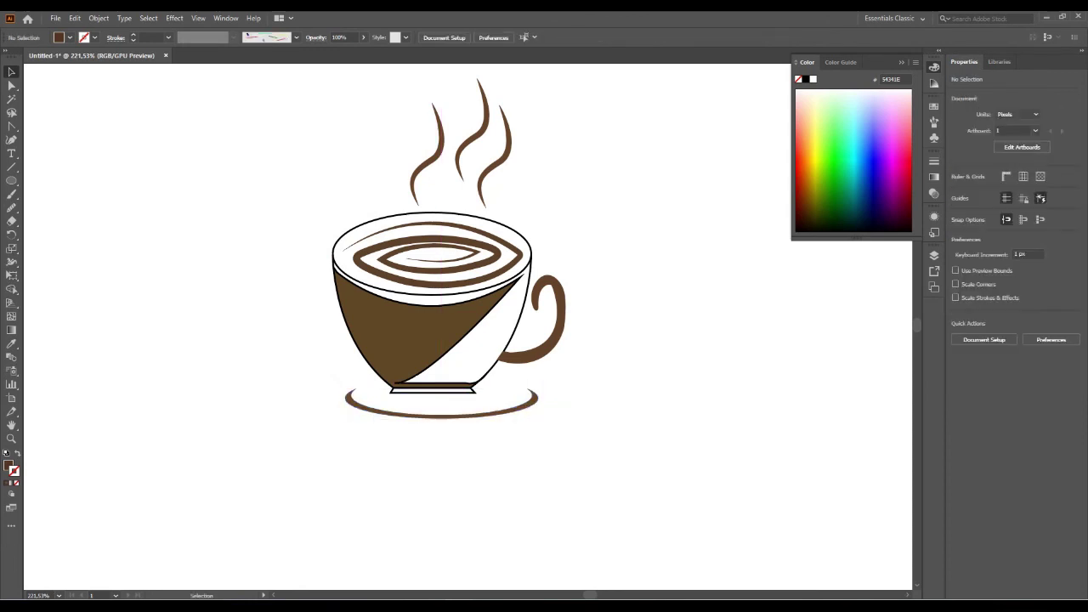
Step: Resize the saucer arc narrower and taller so it curves under the cup's foot
{"action": "left_click", "coordinate": [443, 416]}
{"action": "mouse_move", "coordinate": [539, 420]}
{"action": "left_mouse_down"}
{"action": "mouse_move", "coordinate": [519, 440]}
{"action": "mouse_move", "coordinate": [501, 404]}
{"action": "left_mouse_up"}
{"action": "key", "text": "ctrl+shift+a"}
{"action": "key", "text": "ctrl+shift+a"}
{"action": "scroll", "coordinate": [449, 272], "scroll_direction": "up", "scroll_amount": 1}
{"action": "scroll", "coordinate": [449, 272], "scroll_direction": "down", "scroll_amount": 2}
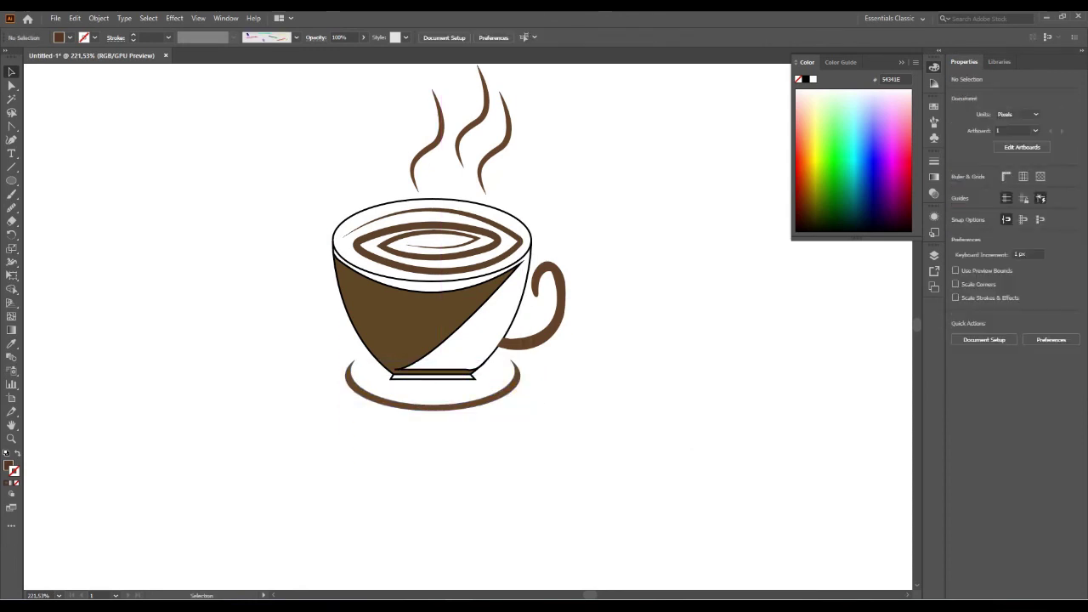
{"action": "scroll", "coordinate": [449, 264], "scroll_direction": "up", "scroll_amount": 2}
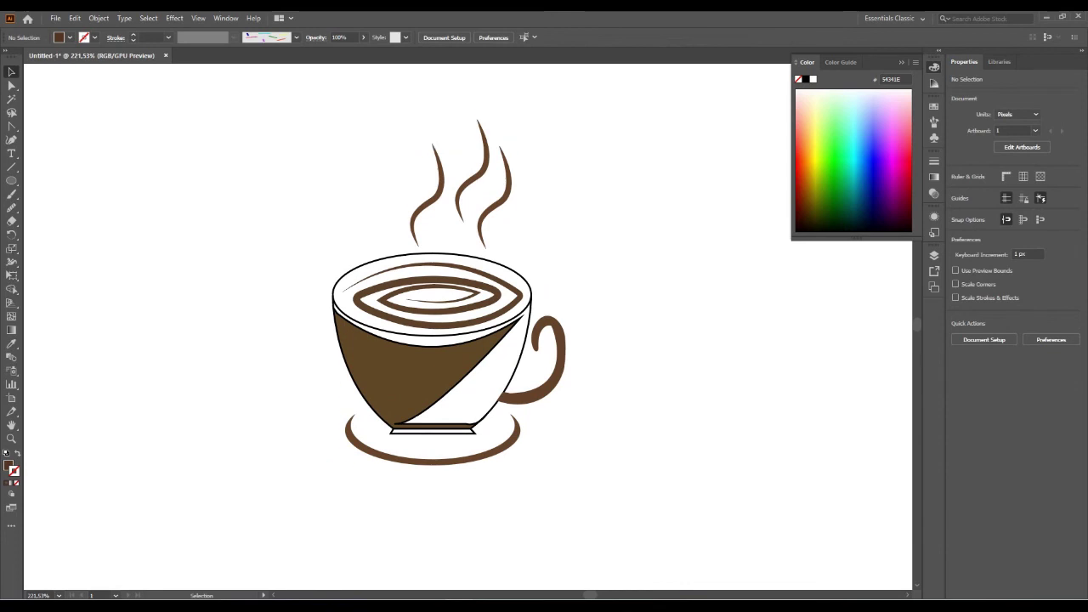
{"action": "scroll", "coordinate": [449, 297], "scroll_direction": "up", "scroll_amount": 1}
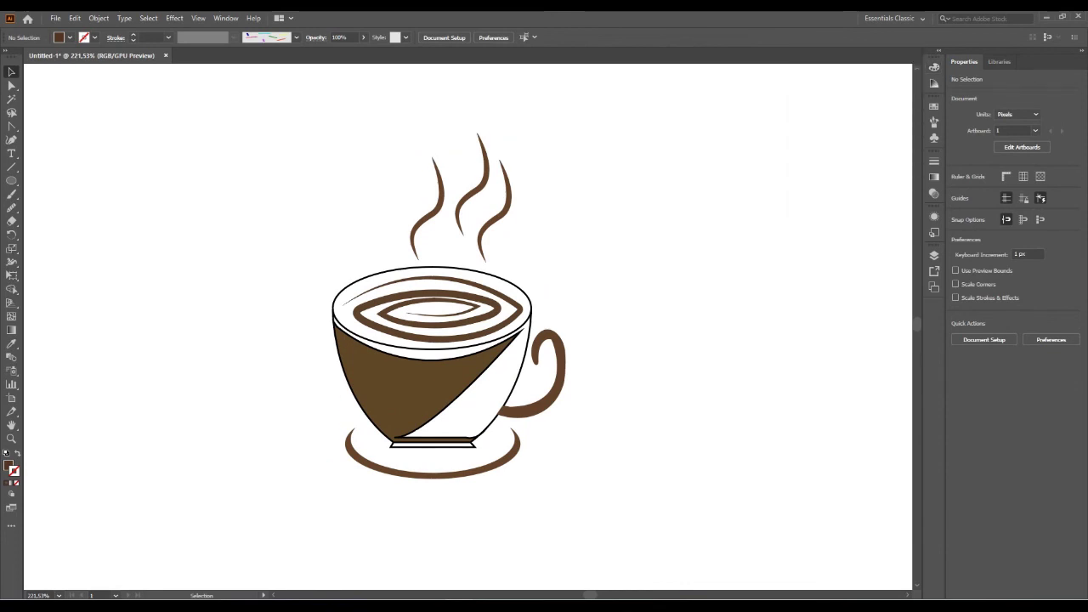